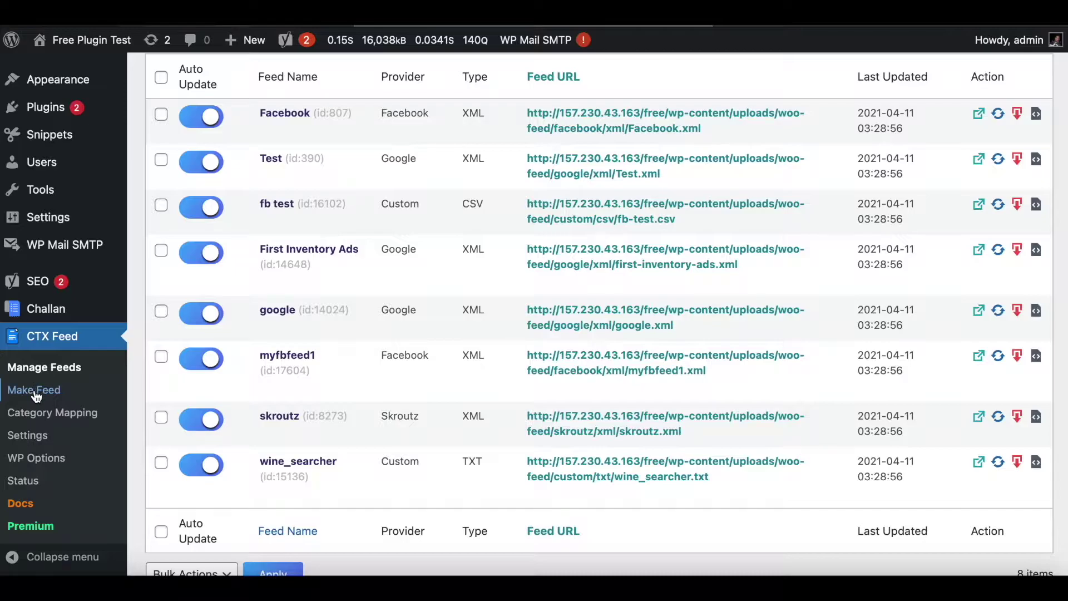
# Step: Start a new CTX Feed and set its country to United States
pyautogui.click(29, 391)
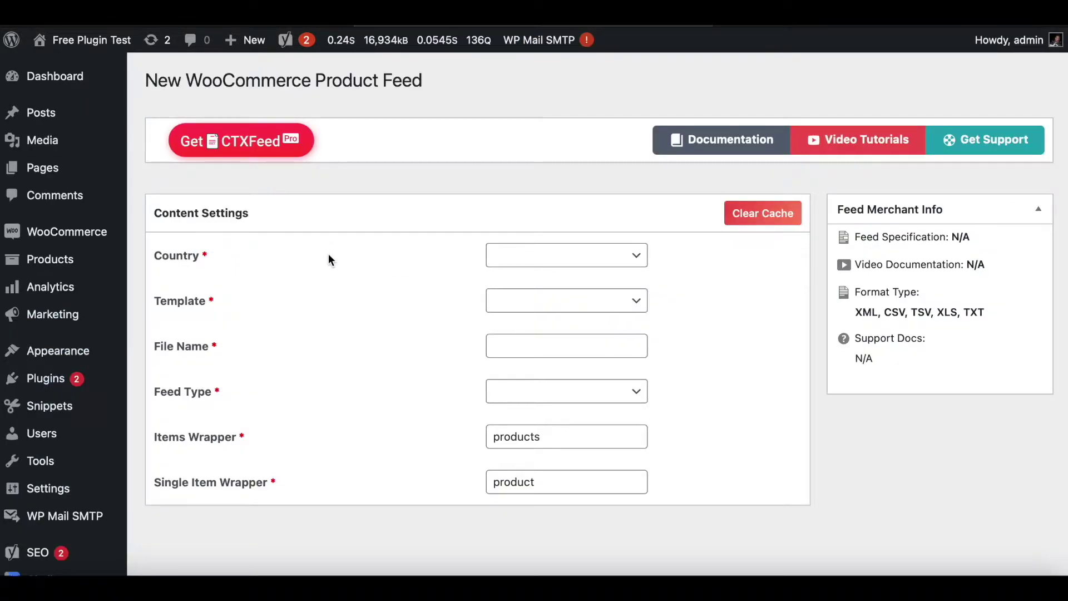
pyautogui.click(568, 266)
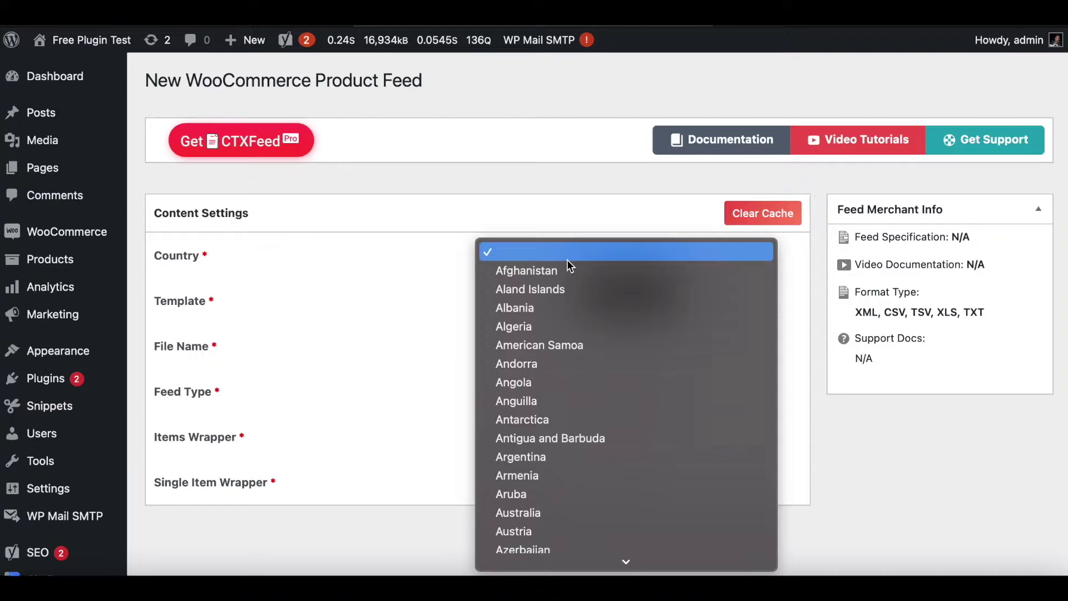
pyautogui.press('u')
pyautogui.scroll(-4, 568, 266)
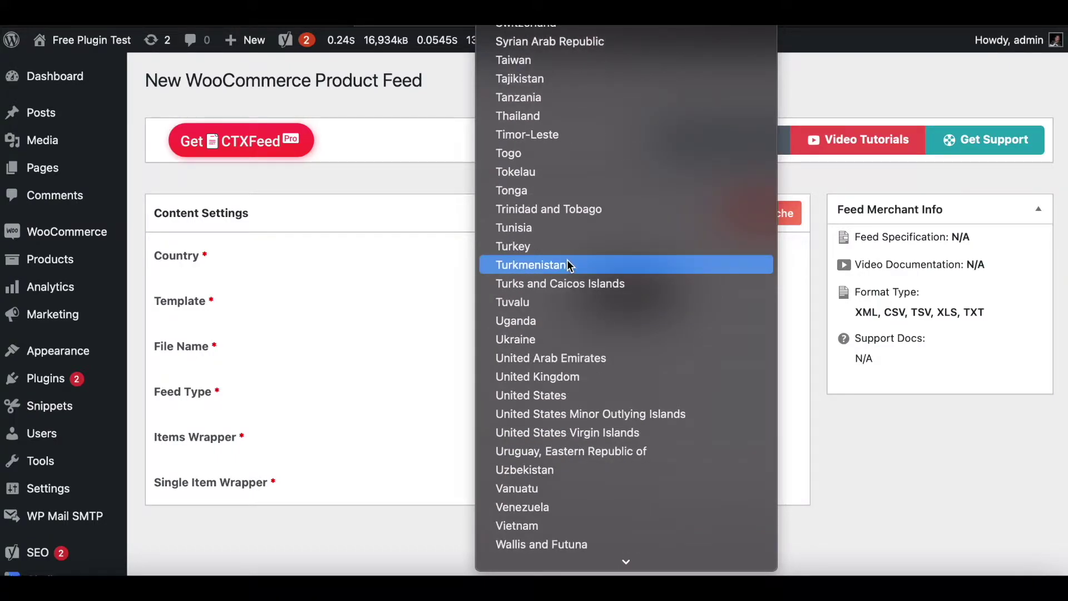
pyautogui.click(531, 394)
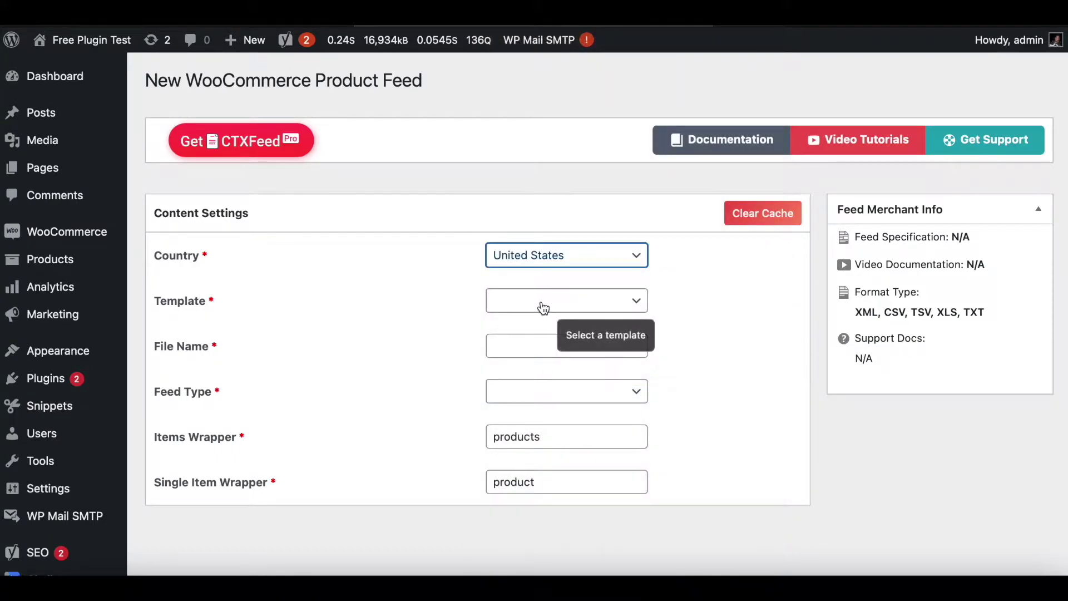
# Step: Choose the Pinterest Catalog template and name the feed pintest1 in XML
pyautogui.click(544, 307)
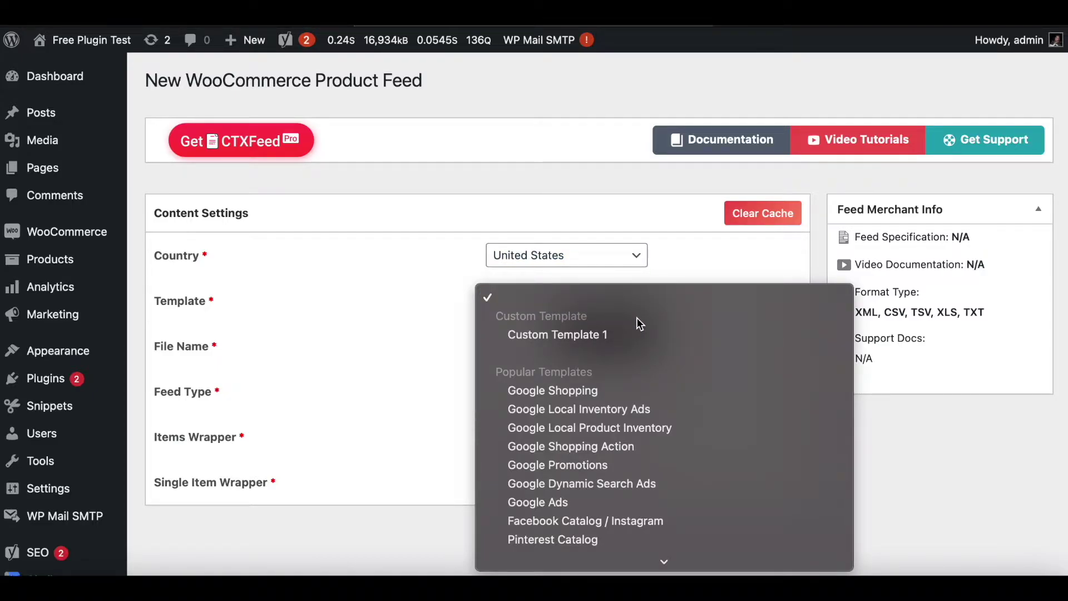
pyautogui.click(540, 547)
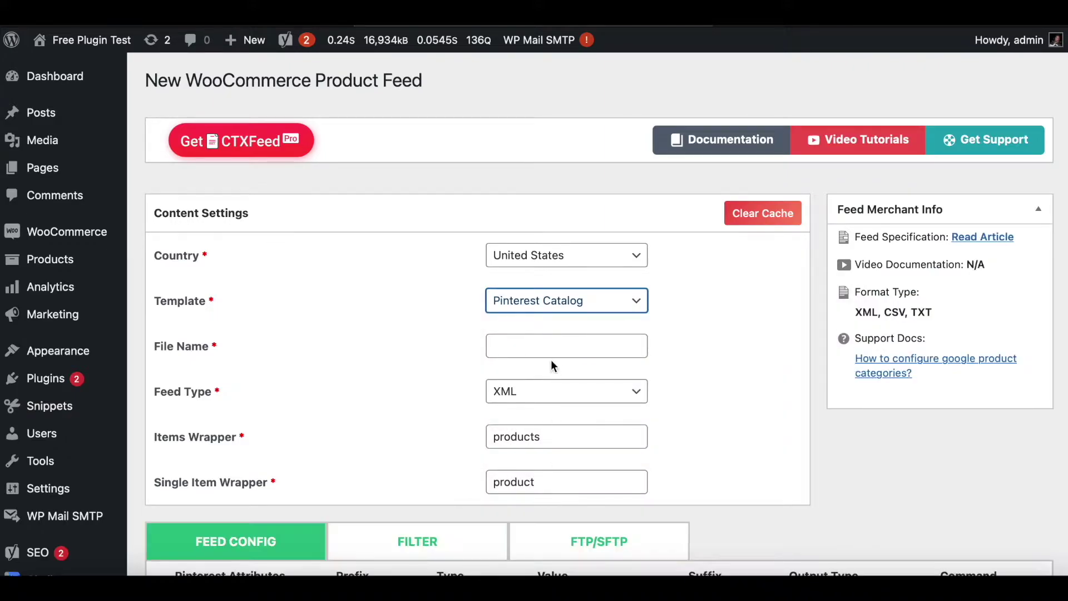
pyautogui.click(534, 345)
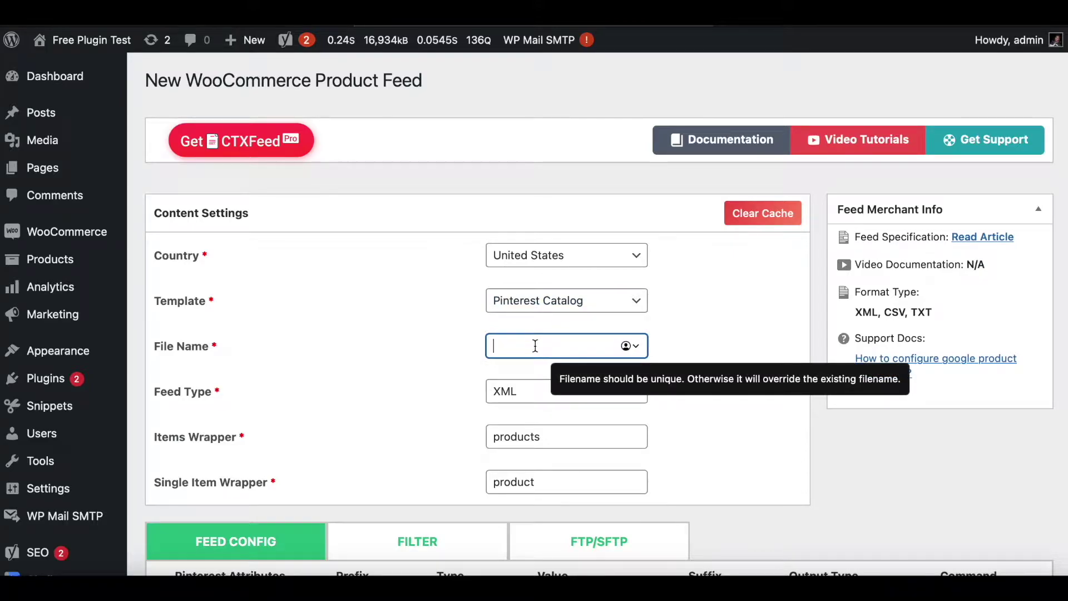
pyautogui.write('pintes')
pyautogui.write('t1')
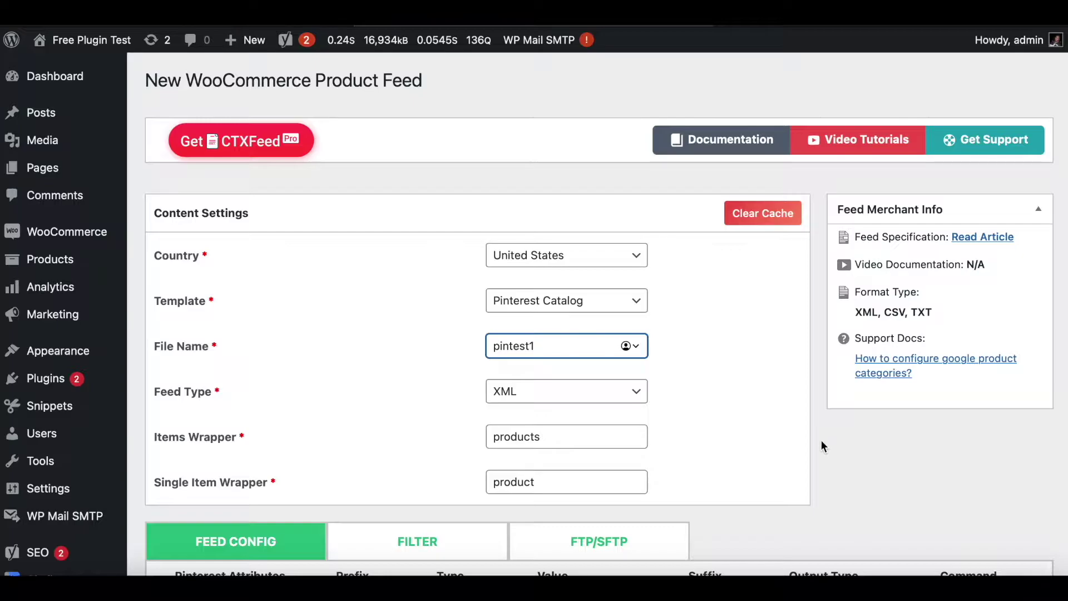
pyautogui.scroll(-2, 821, 447)
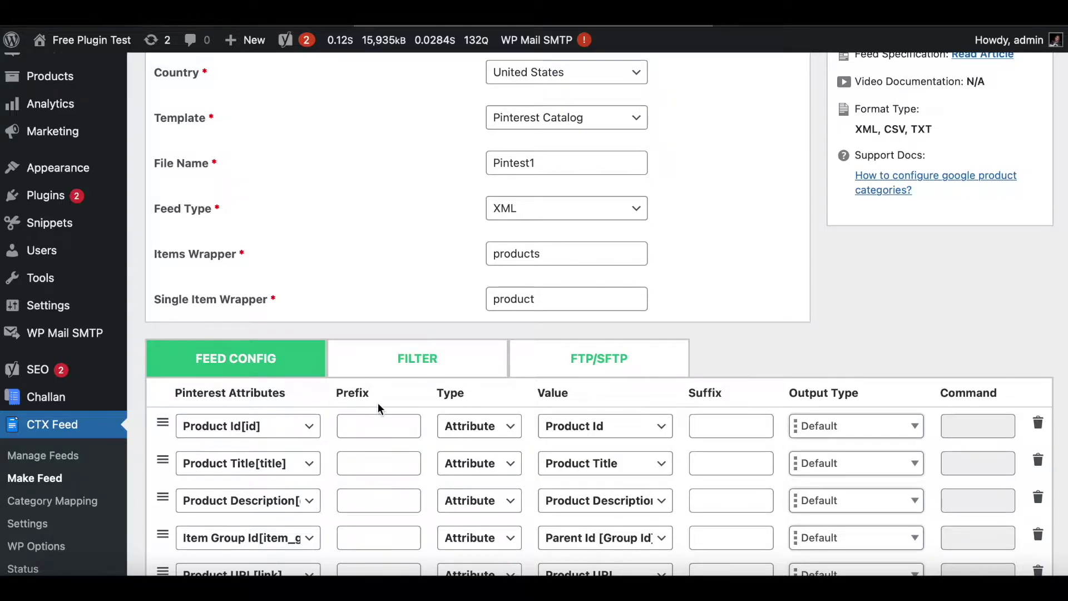
pyautogui.scroll(-3, 378, 403)
pyautogui.scroll(-3, 378, 403)
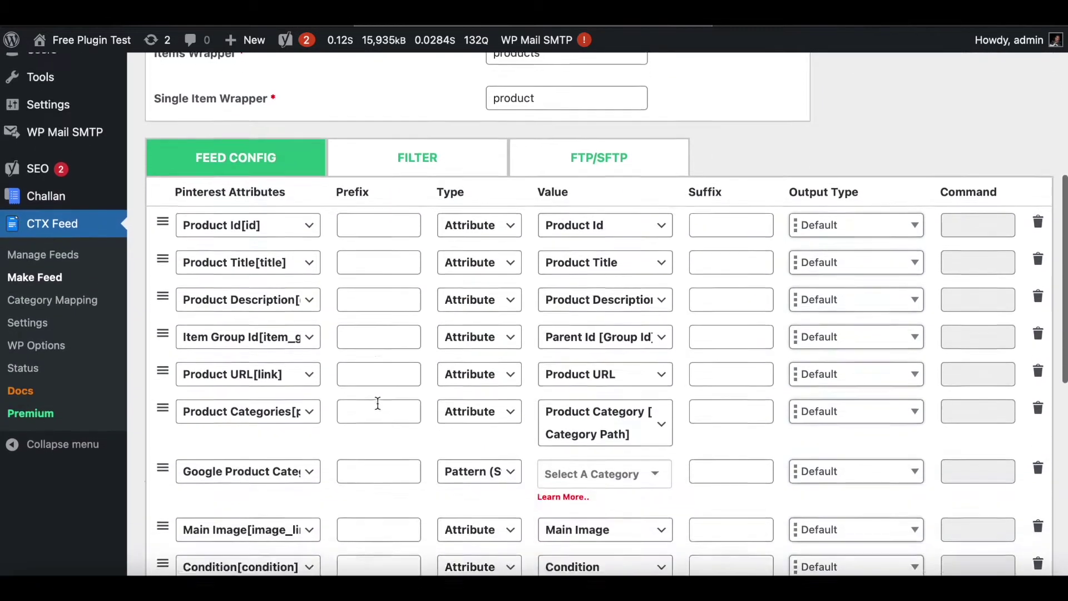
pyautogui.scroll(-2, 377, 404)
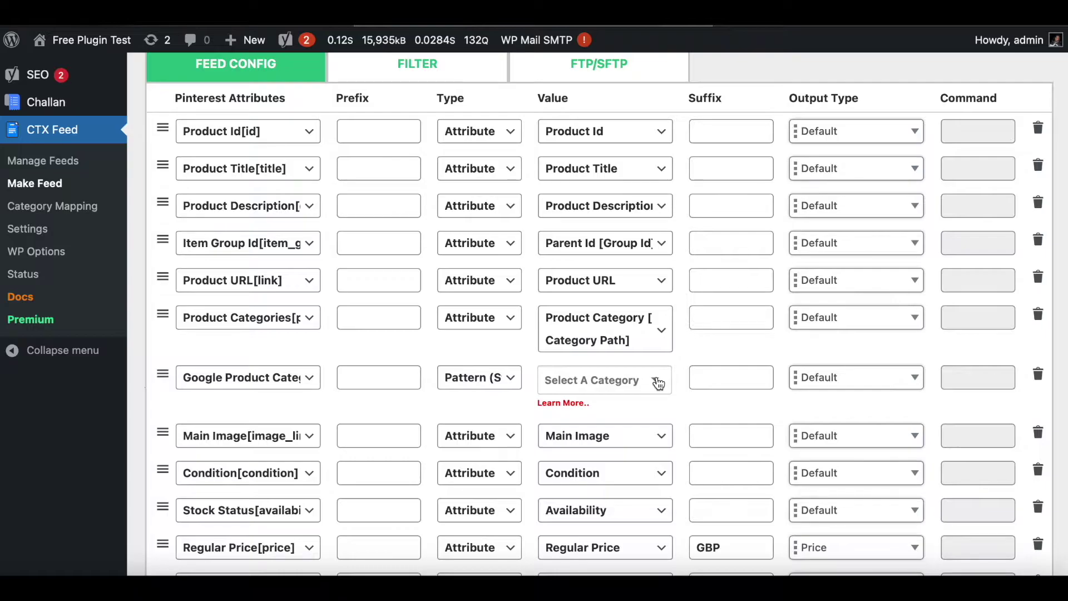
# Step: Set the Google Product Category to Apparel & Accessories
pyautogui.click(658, 382)
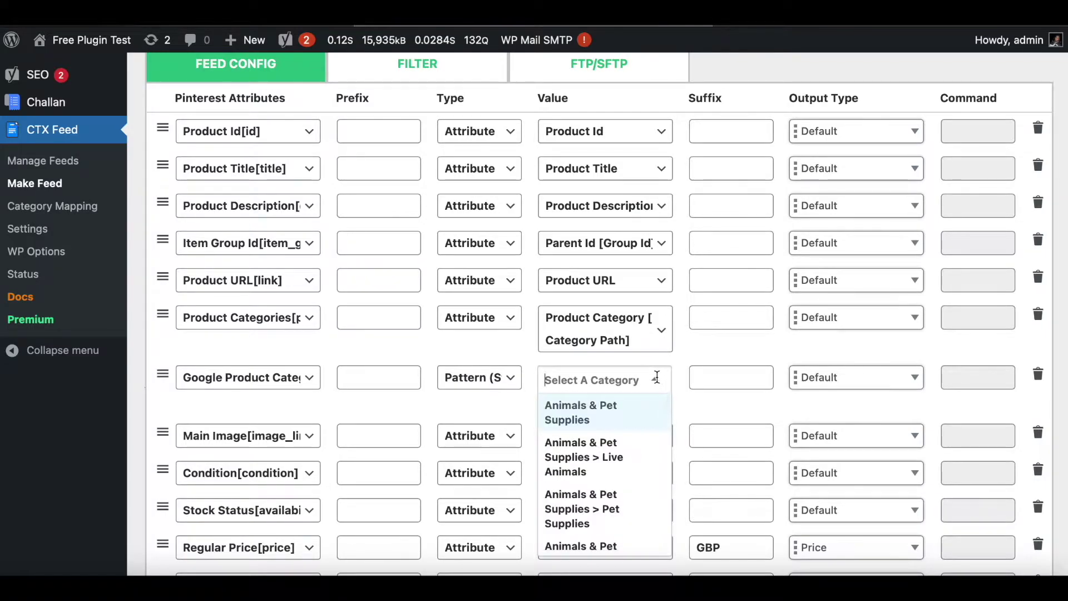
pyautogui.write('app')
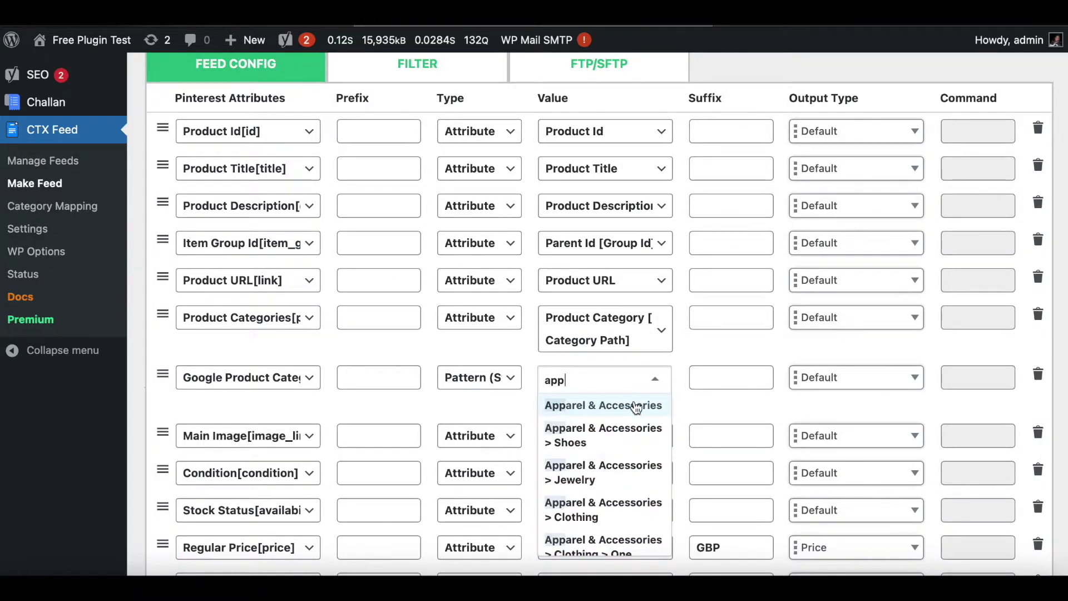
pyautogui.click(636, 406)
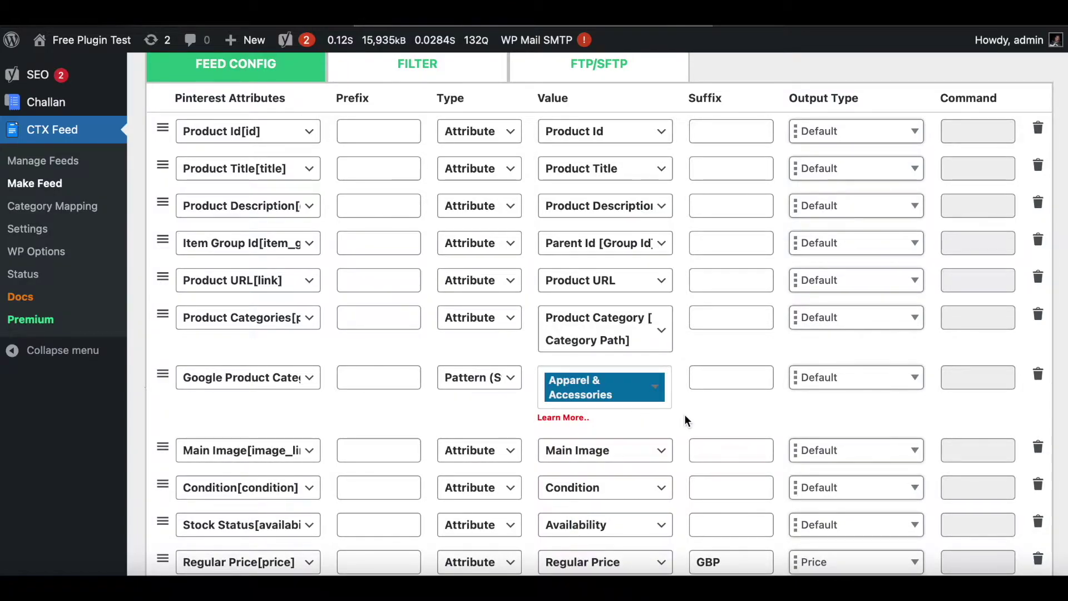
pyautogui.scroll(-3, 685, 414)
pyautogui.scroll(-2, 684, 414)
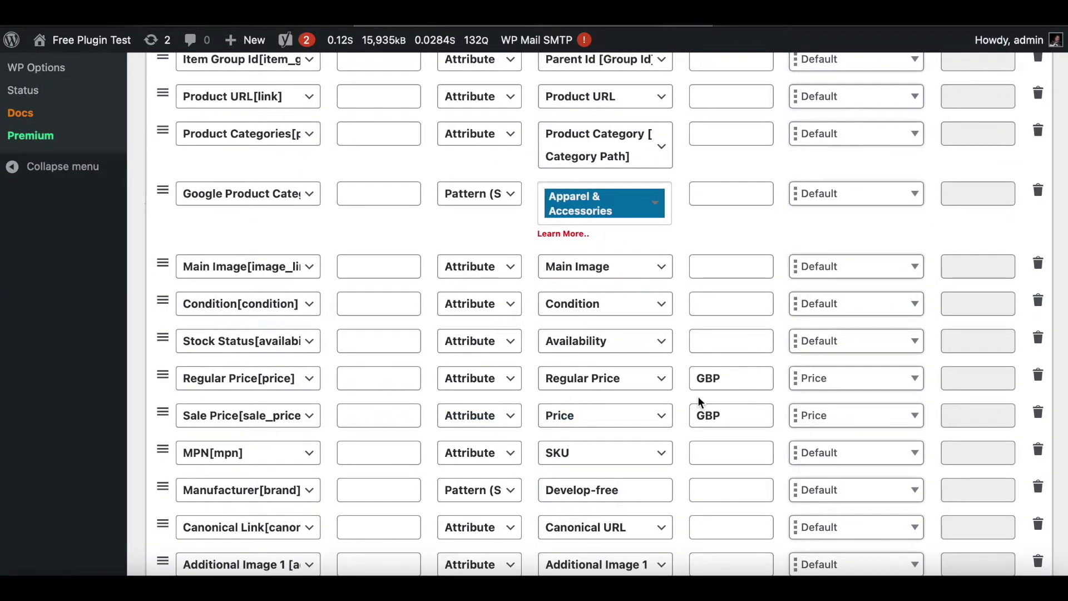
# Step: Change the currency on Regular Price and Sale Price from GBP to USD
pyautogui.doubleClick(723, 379)
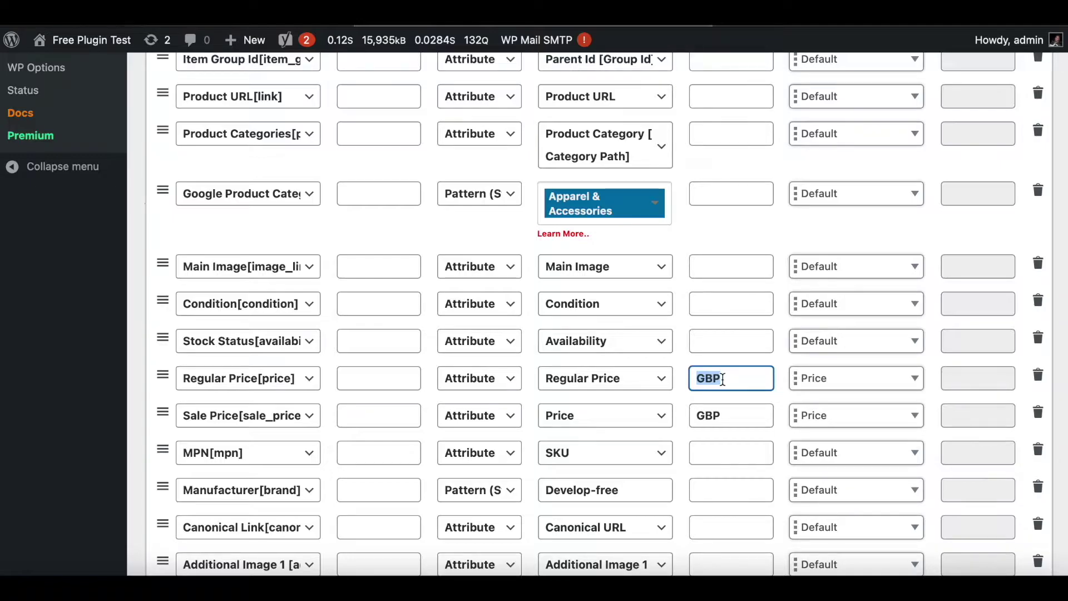
pyautogui.write('U')
pyautogui.write('SD')
pyautogui.doubleClick(709, 415)
pyautogui.write('USD')
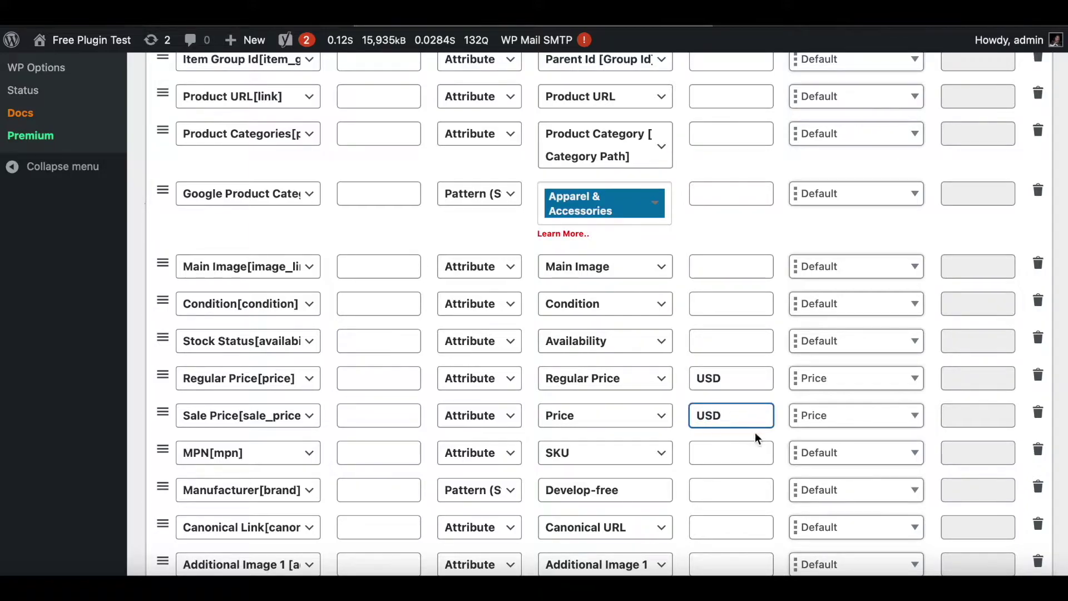
pyautogui.scroll(-1, 766, 443)
pyautogui.scroll(-1, 766, 442)
pyautogui.scroll(-3, 766, 441)
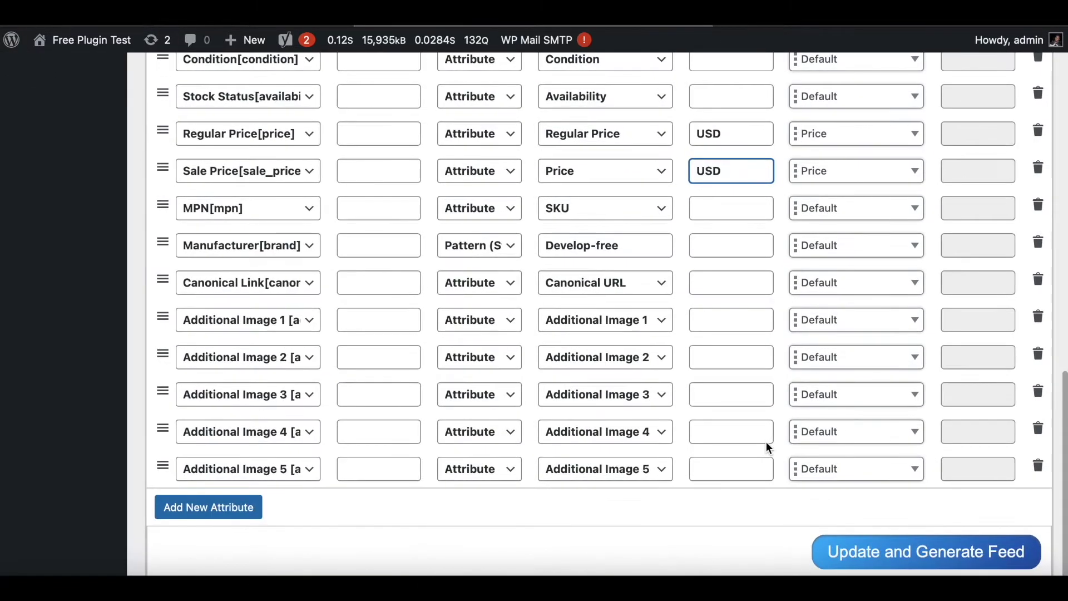
pyautogui.scroll(1, 767, 442)
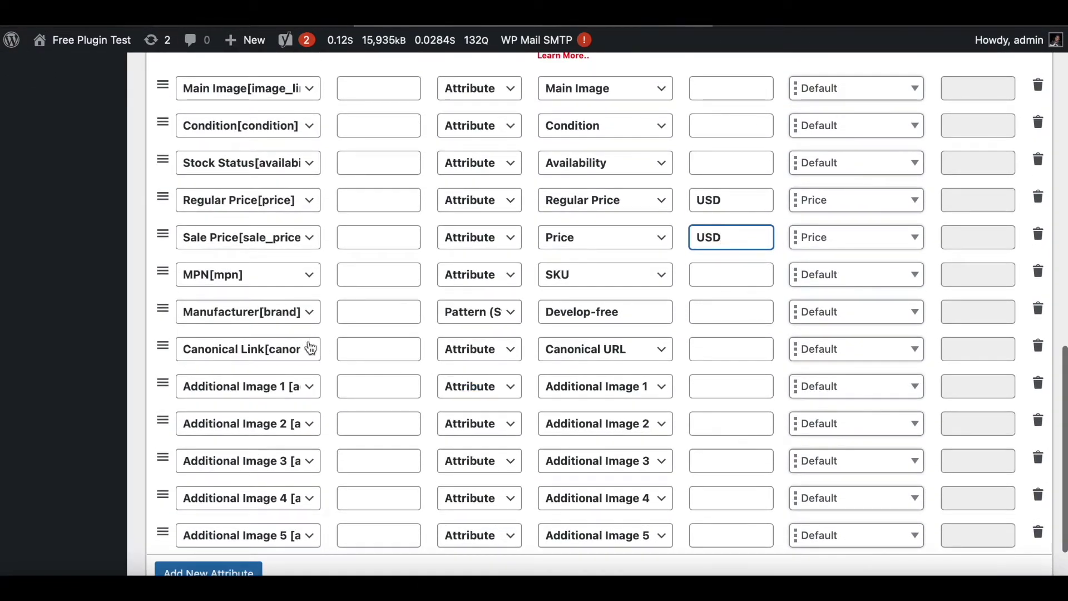
# Step: Replace the Manufacturer brand value Develop-free with My Brand
pyautogui.click(610, 312)
pyautogui.press('BackSpace')
pyautogui.press('BackSpace')
pyautogui.press('BackSpace')
pyautogui.press('BackSpace')
pyautogui.press('BackSpace')
pyautogui.press('BackSpace')
pyautogui.press('BackSpace')
pyautogui.press('BackSpace')
pyautogui.press('BackSpace')
pyautogui.press('BackSpace')
pyautogui.press('BackSpace')
pyautogui.press('BackSpace')
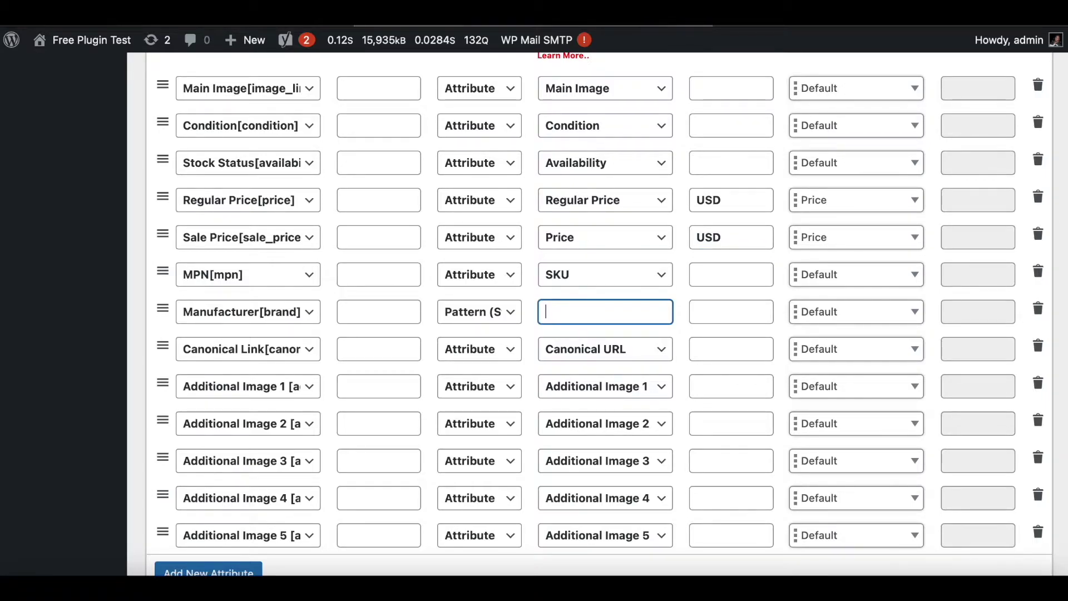
pyautogui.write('My Br')
pyautogui.write('and')
pyautogui.scroll(-2, 649, 317)
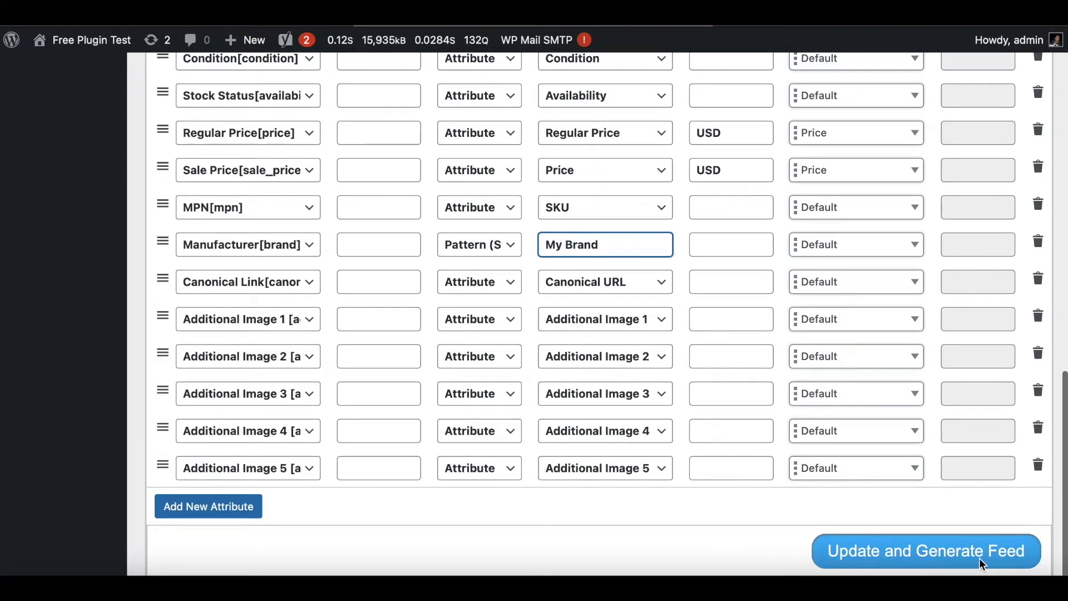
# Step: Generate the Pintest1 feed and copy its XML feed URL from the feed list
pyautogui.click(990, 558)
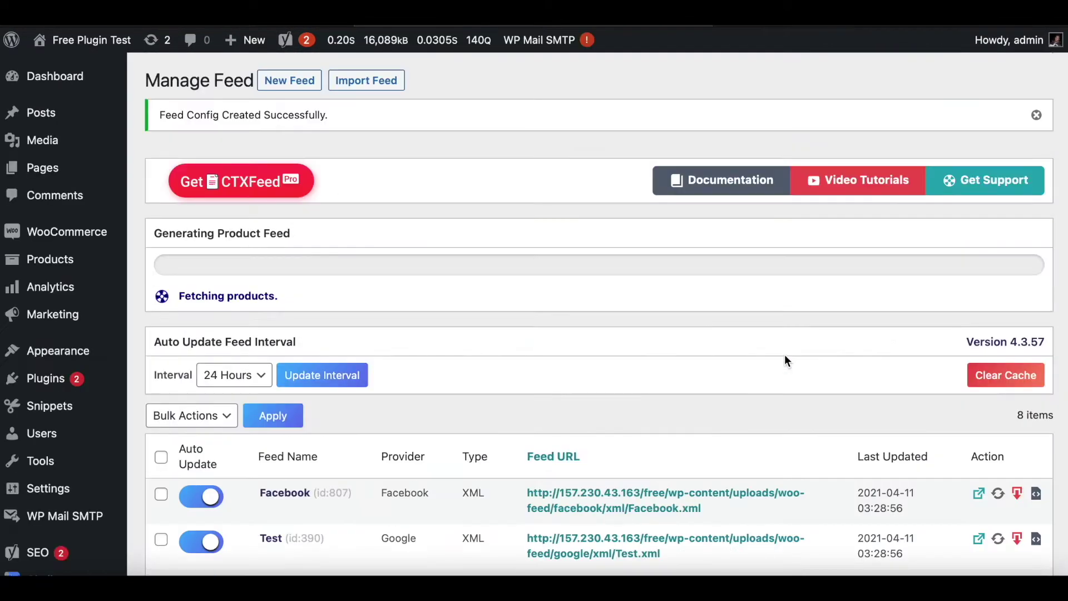
pyautogui.scroll(-4, 596, 336)
pyautogui.scroll(-4, 595, 336)
pyautogui.scroll(-1, 595, 335)
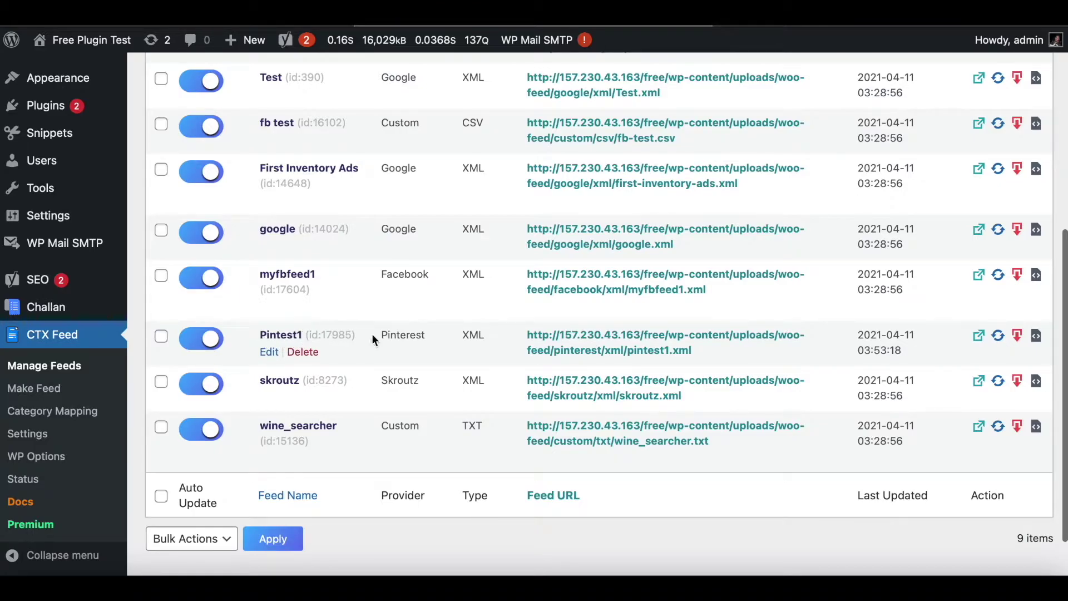
pyautogui.moveTo(665, 343)
pyautogui.click(700, 351)
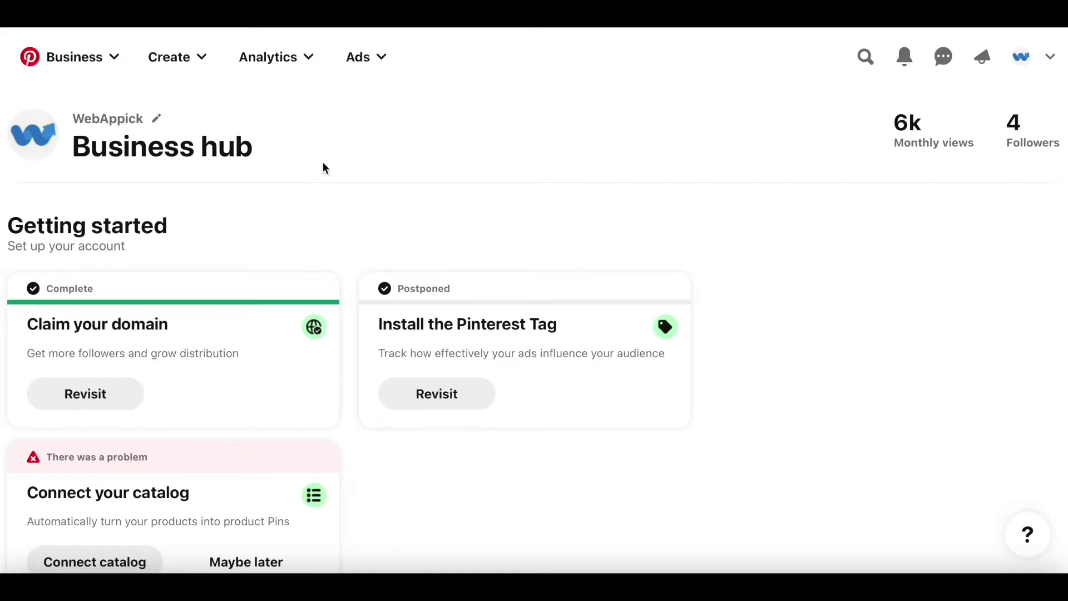
pyautogui.scroll(-1, 394, 151)
pyautogui.scroll(-1, 393, 151)
pyautogui.scroll(-1, 393, 152)
pyautogui.scroll(-1, 393, 151)
pyautogui.scroll(-1, 393, 151)
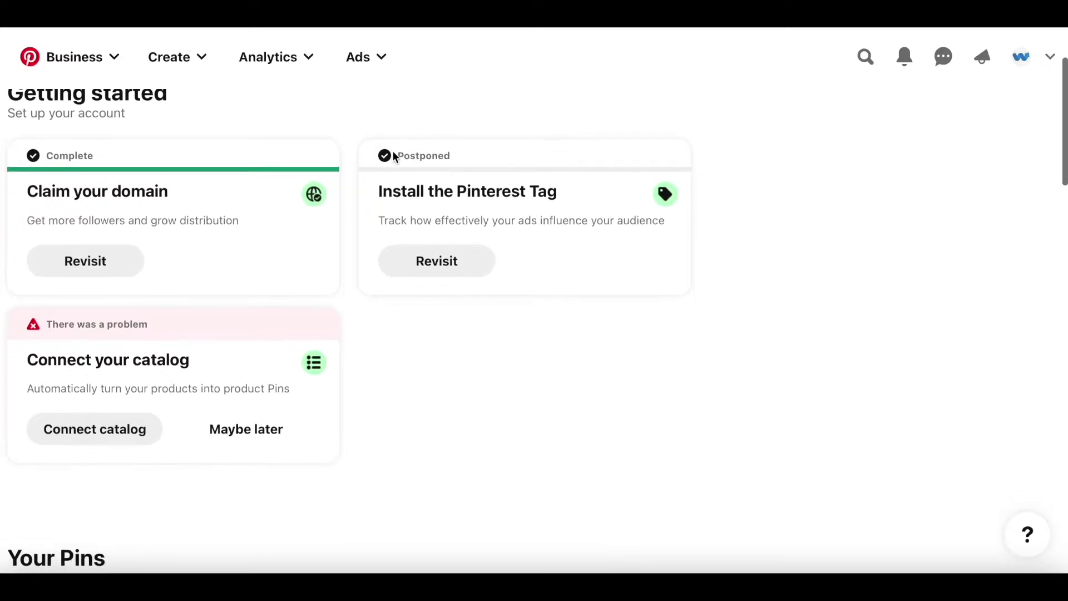
pyautogui.scroll(-1, 99, 507)
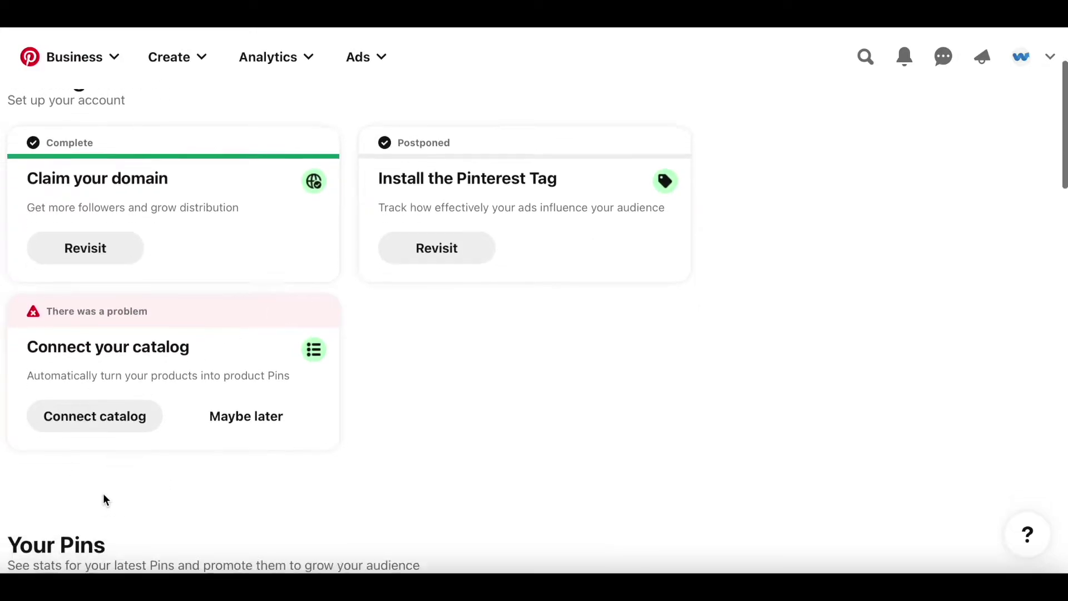
pyautogui.scroll(-1, 98, 501)
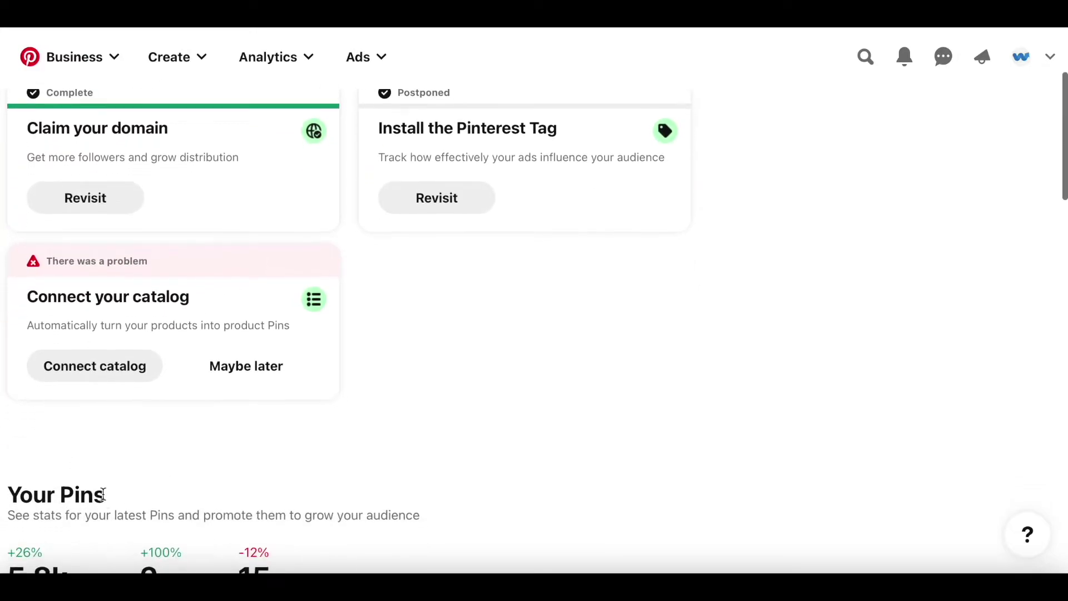
# Step: Start connecting a catalog from the Business hub, reaching the Catalogs page
pyautogui.click(97, 377)
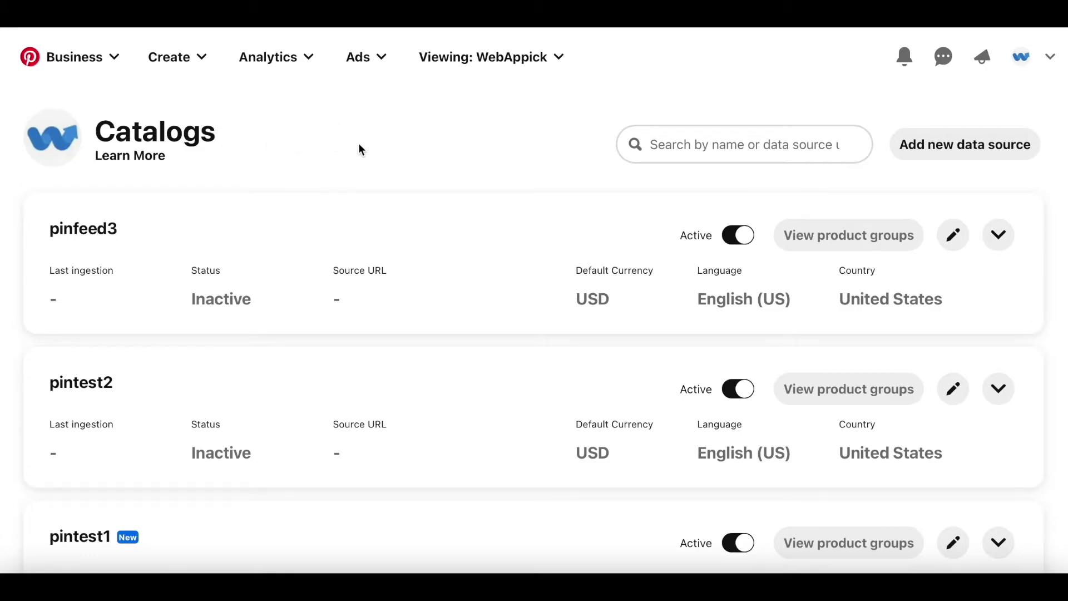
pyautogui.scroll(-4, 370, 153)
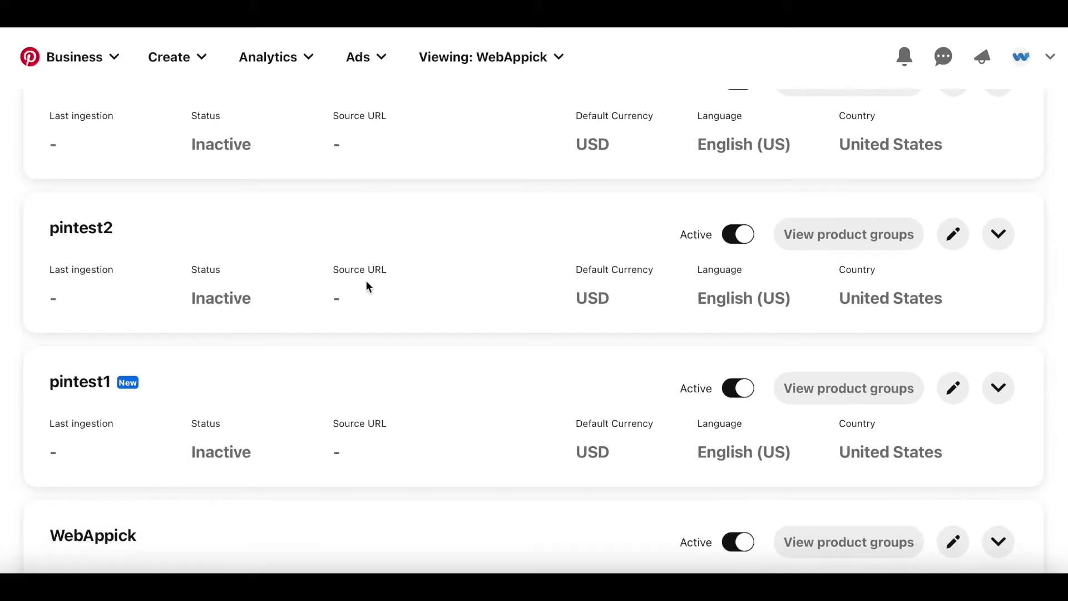
pyautogui.scroll(-2, 367, 286)
pyautogui.scroll(-3, 366, 286)
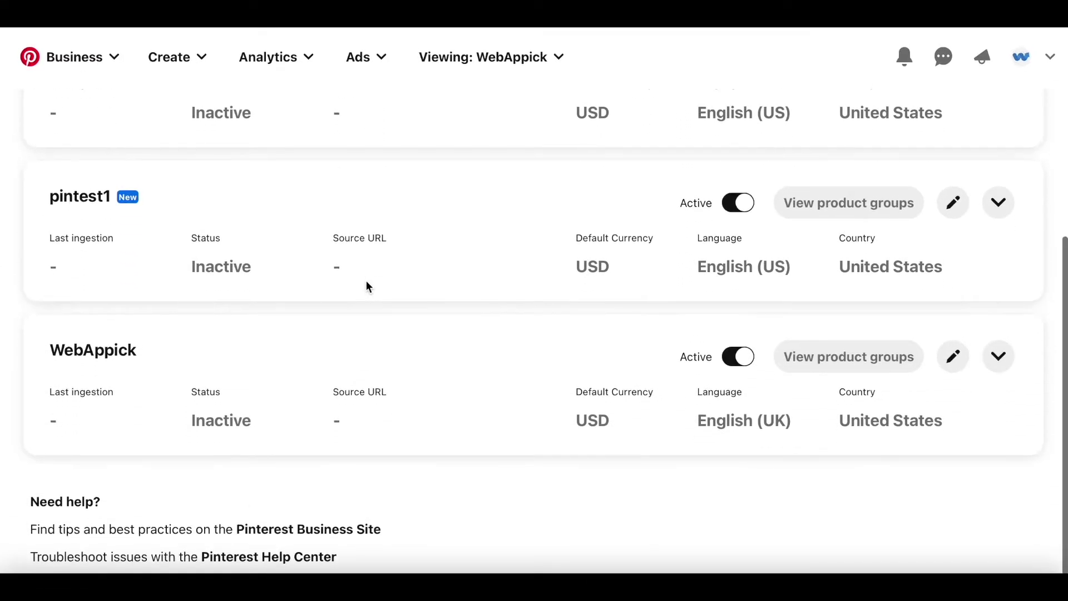
pyautogui.scroll(5, 367, 286)
pyautogui.scroll(2, 367, 286)
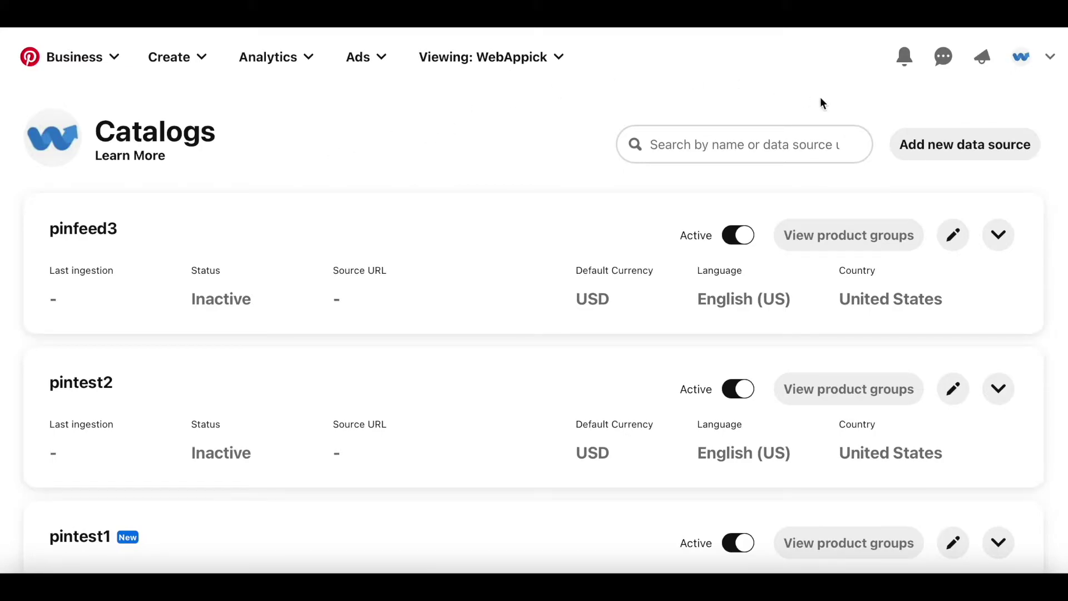
# Step: Bring up the New data source form from the Catalogs list
pyautogui.click(993, 150)
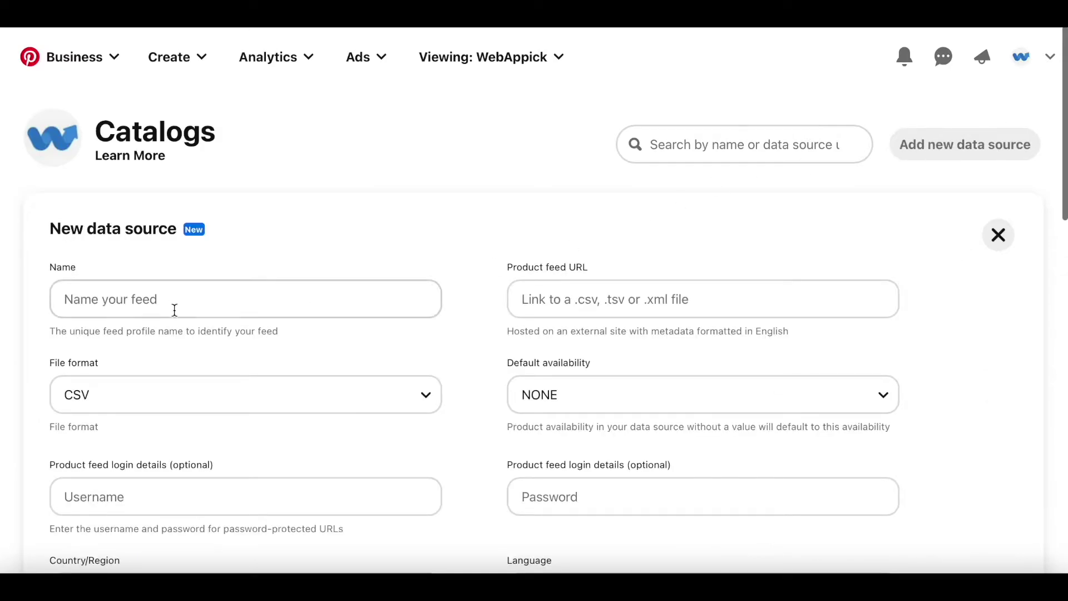
# Step: Name the data source pintest4 and paste the Pintest1 XML feed URL from CTX Feed
pyautogui.click(157, 299)
pyautogui.write('pi')
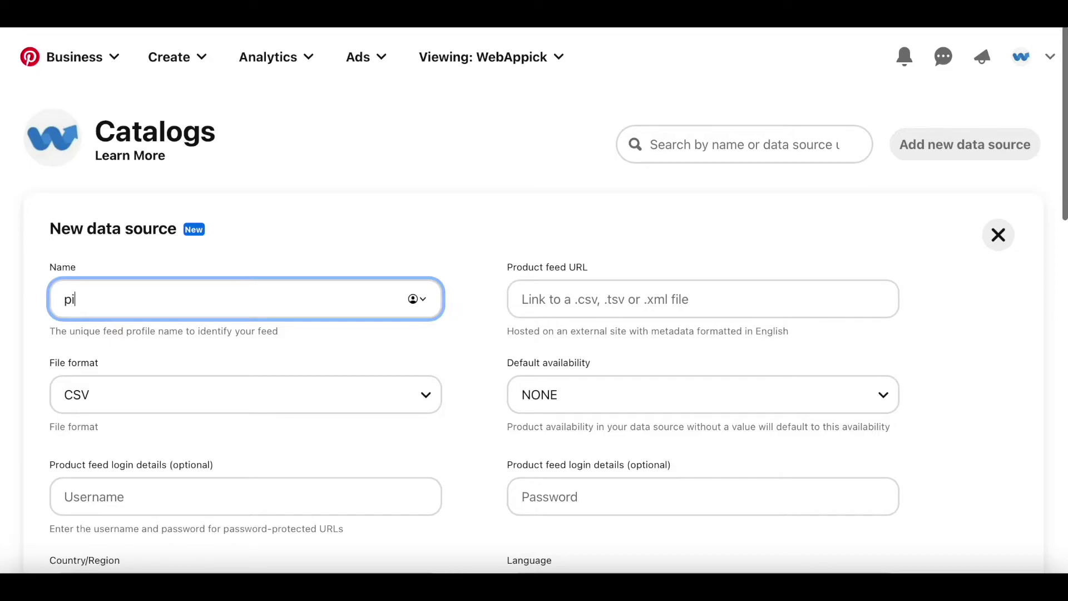
pyautogui.write('ntest4')
pyautogui.click(554, 298)
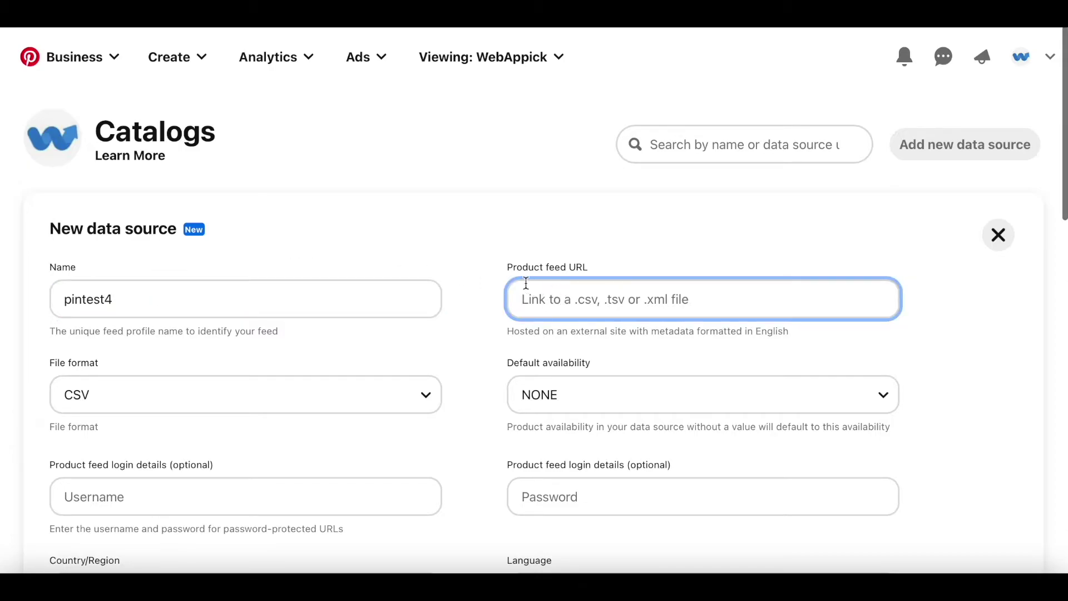
pyautogui.hotkey('ctrl', 'Tab')
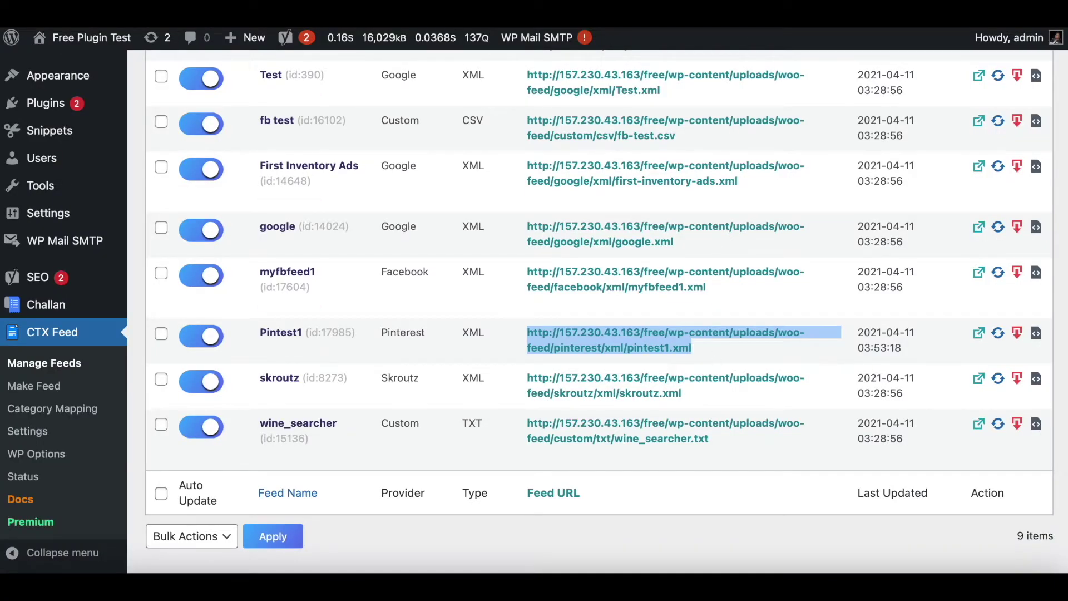
pyautogui.hotkey('ctrl', 'Tab')
pyautogui.rightClick(550, 304)
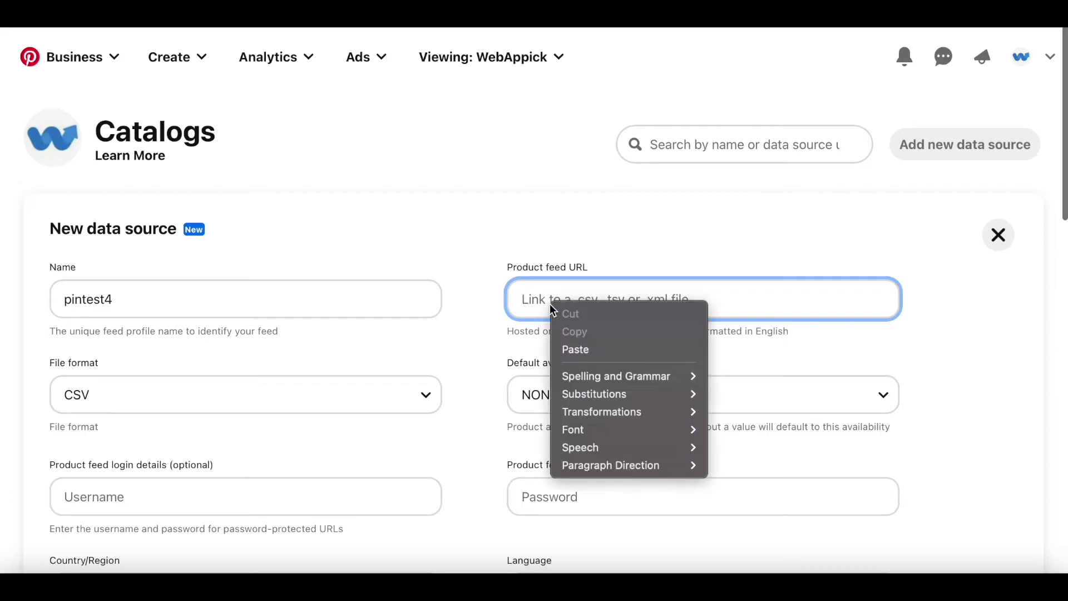
pyautogui.click(574, 349)
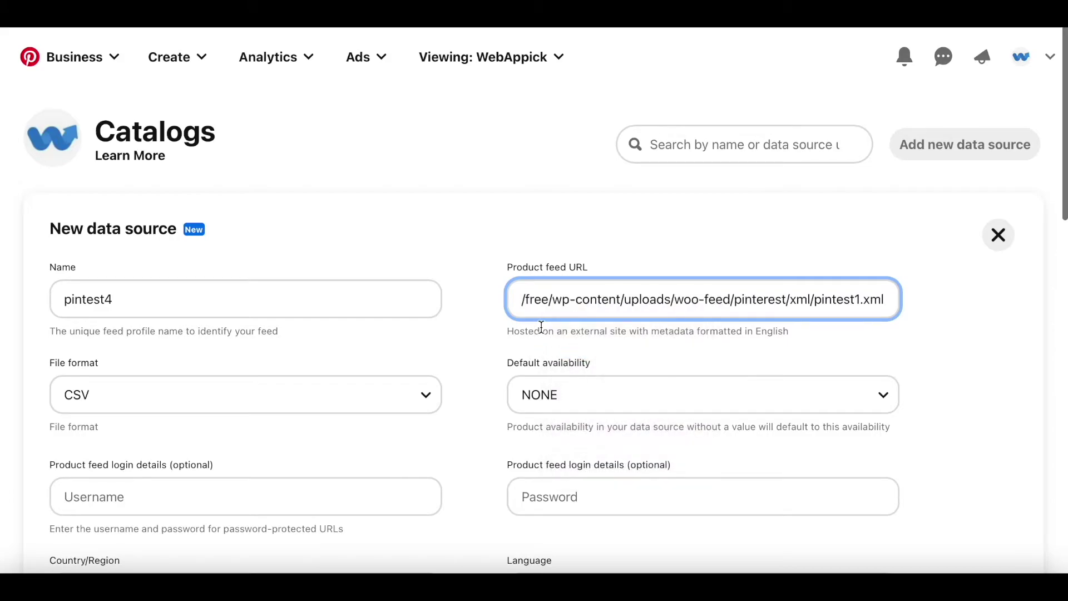
# Step: Set the file format to XML and keep default availability at NONE
pyautogui.click(89, 400)
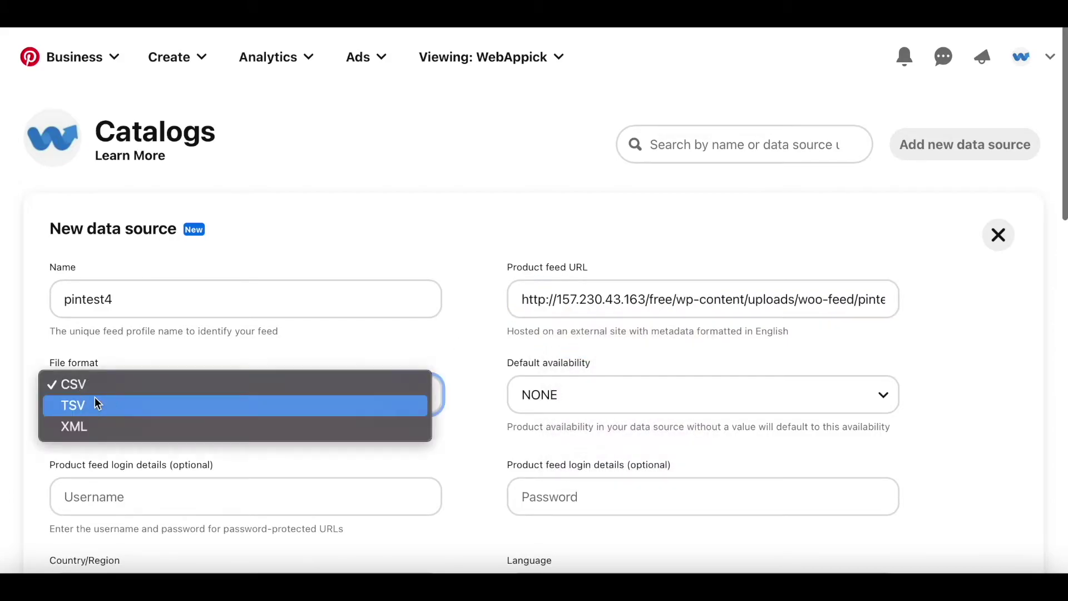
pyautogui.click(81, 428)
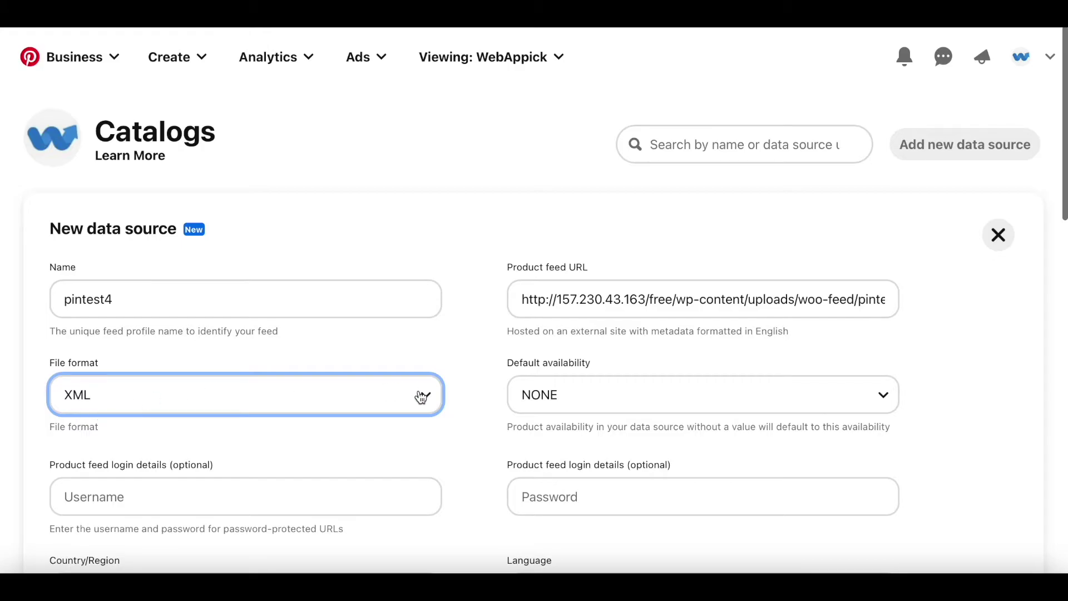
pyautogui.scroll(-3, 417, 393)
pyautogui.scroll(-2, 418, 393)
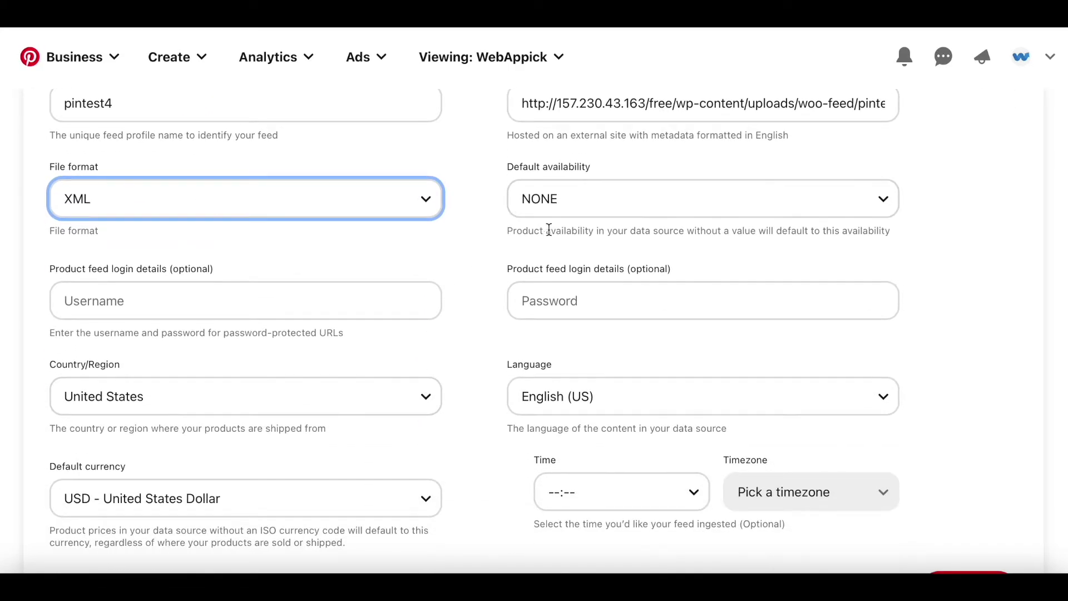
pyautogui.click(551, 199)
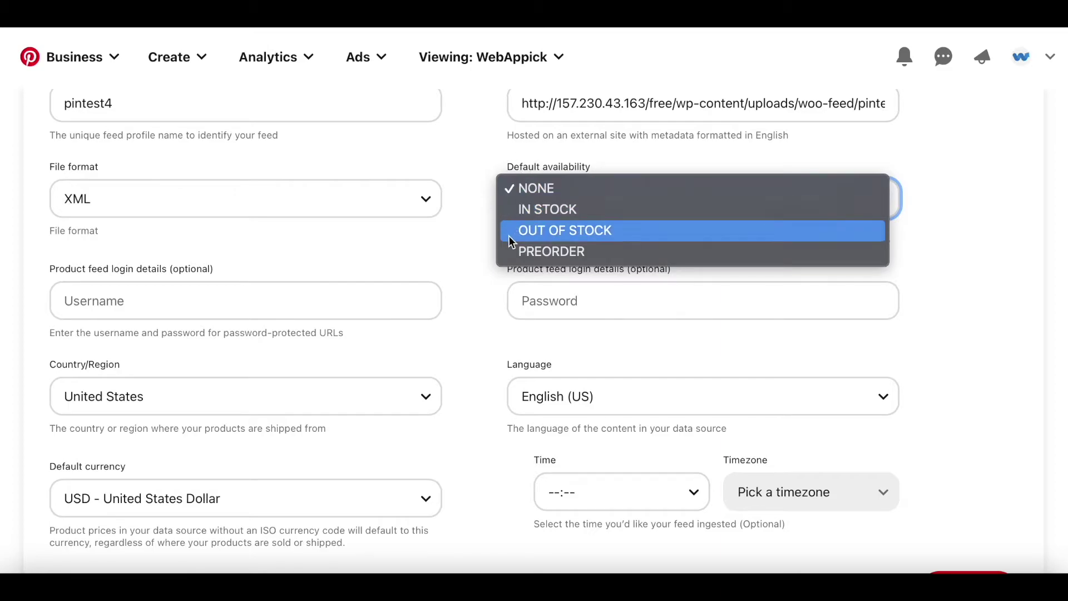
pyautogui.click(479, 176)
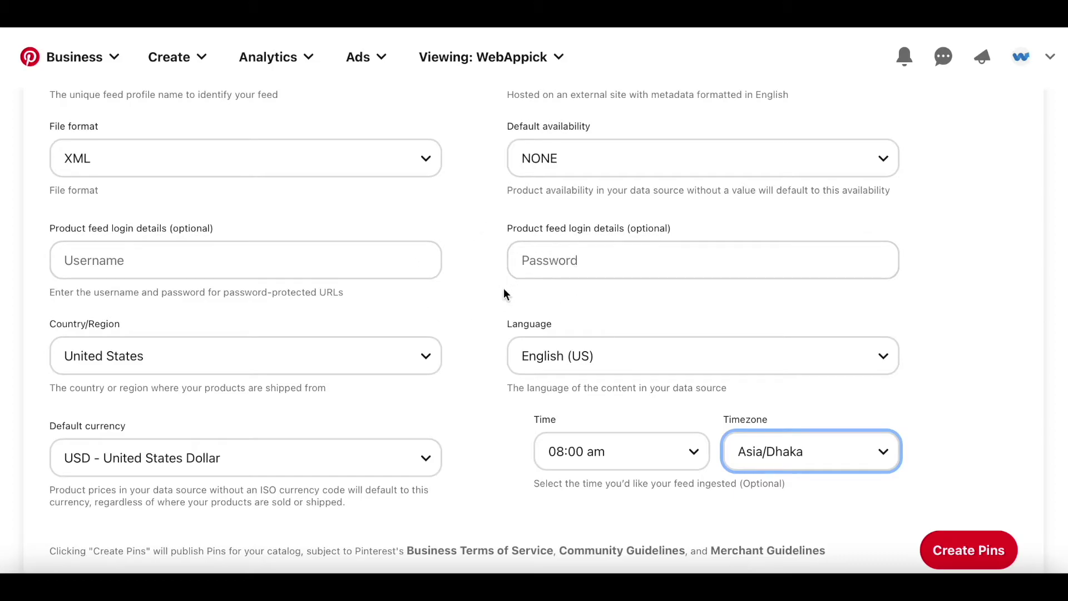
pyautogui.scroll(-1, 143, 315)
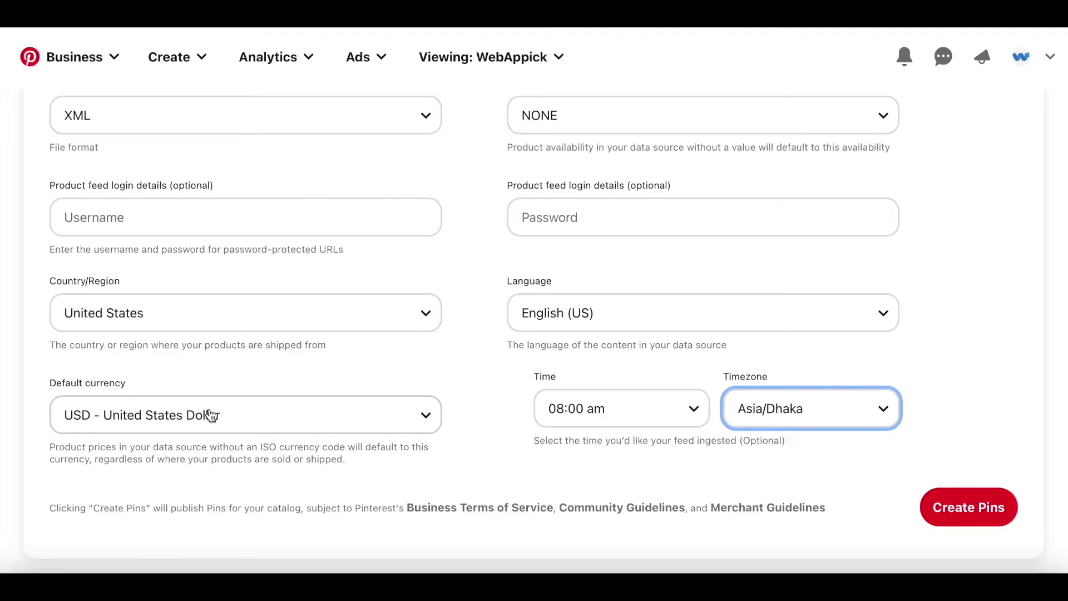
pyautogui.scroll(-1, 656, 453)
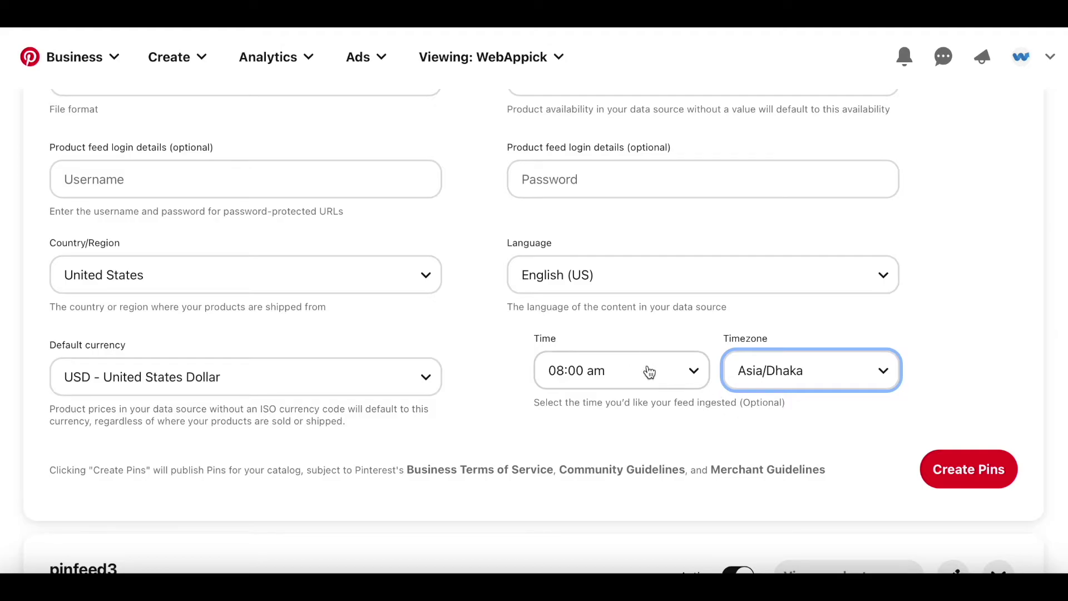
# Step: Schedule ingestion for 08:30 am in the Asia/Dhaka timezone
pyautogui.click(666, 370)
pyautogui.click(604, 402)
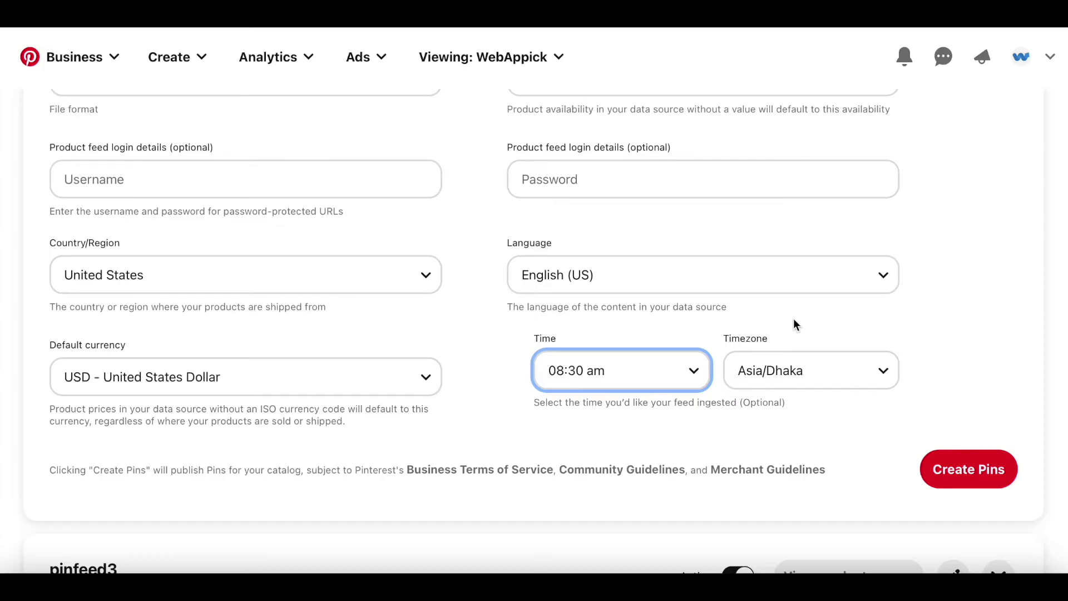
pyautogui.scroll(-3, 838, 435)
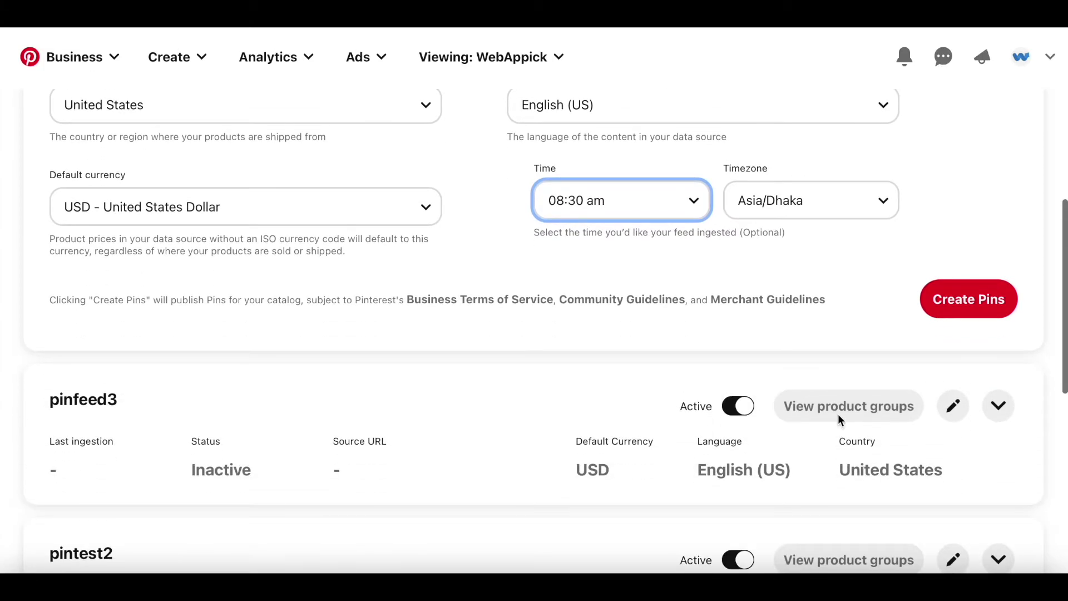
pyautogui.scroll(-1, 850, 324)
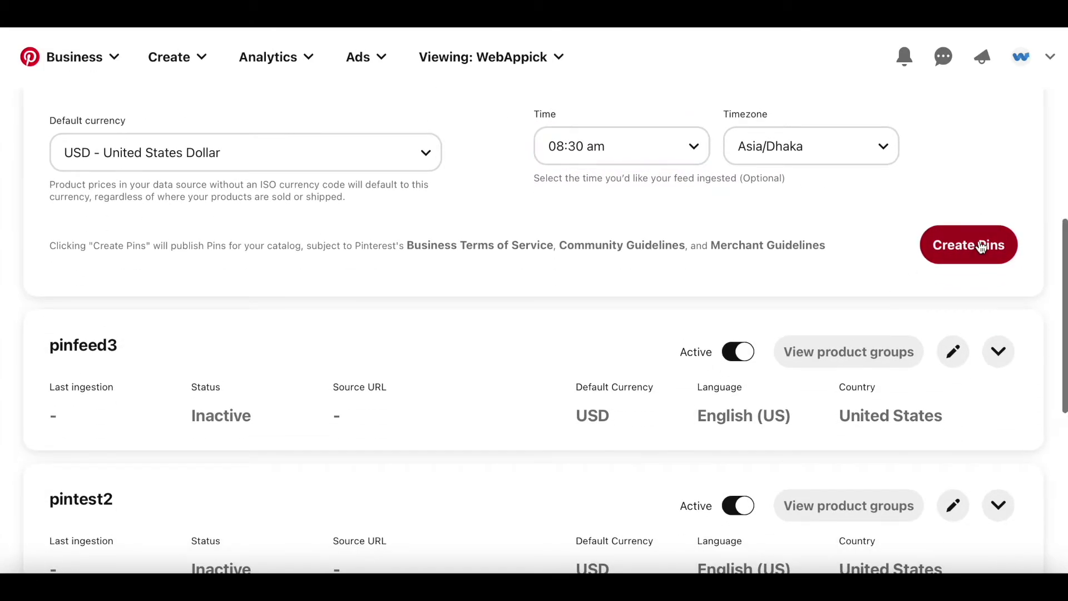
# Step: Submit pintest4 via Create Pins so it validates and enters processing
pyautogui.click(978, 248)
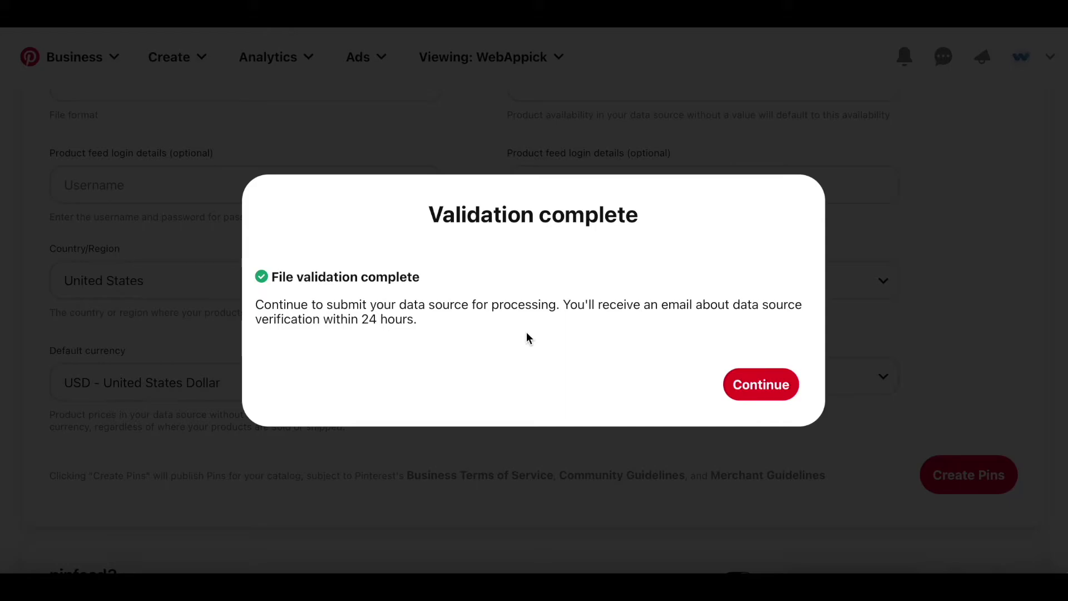
# Step: Submit pintest4 for processing, review its ingestion report, and refresh the Catalogs list
pyautogui.click(761, 384)
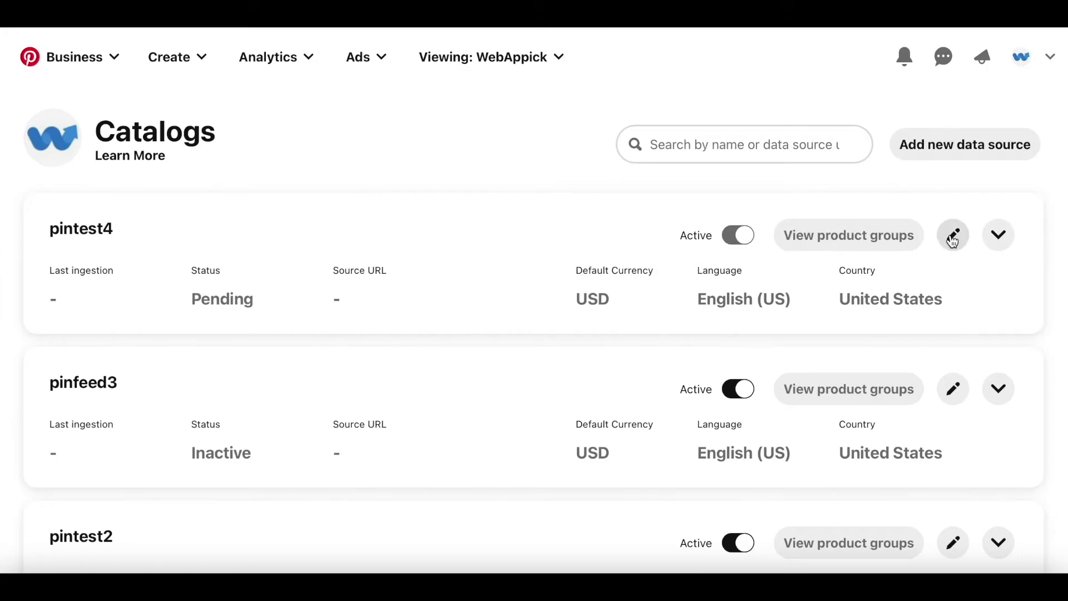
pyautogui.click(998, 236)
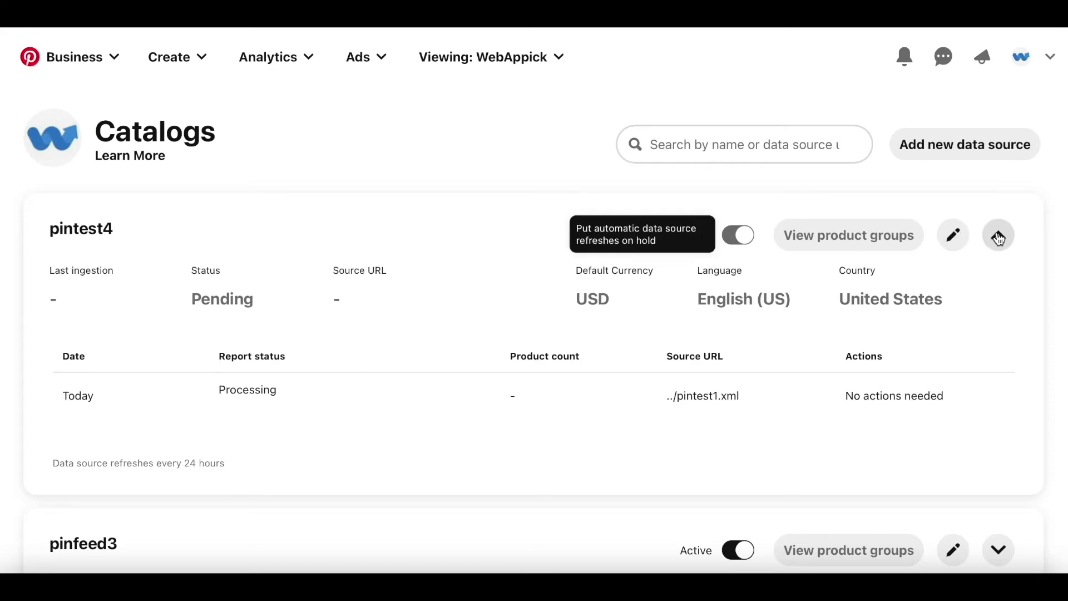
pyautogui.click(999, 237)
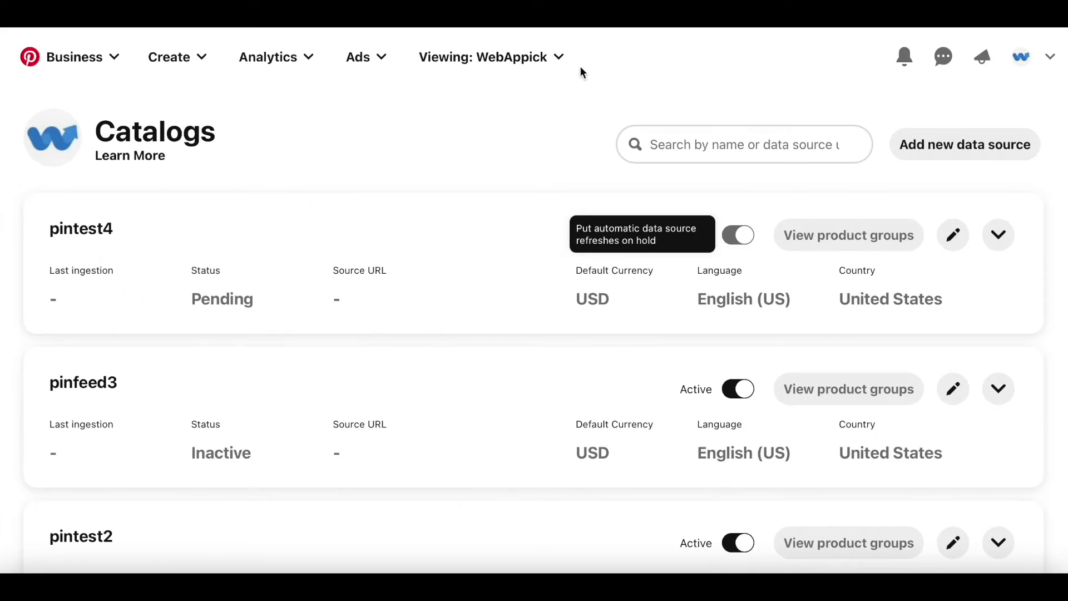
pyautogui.press('F5')
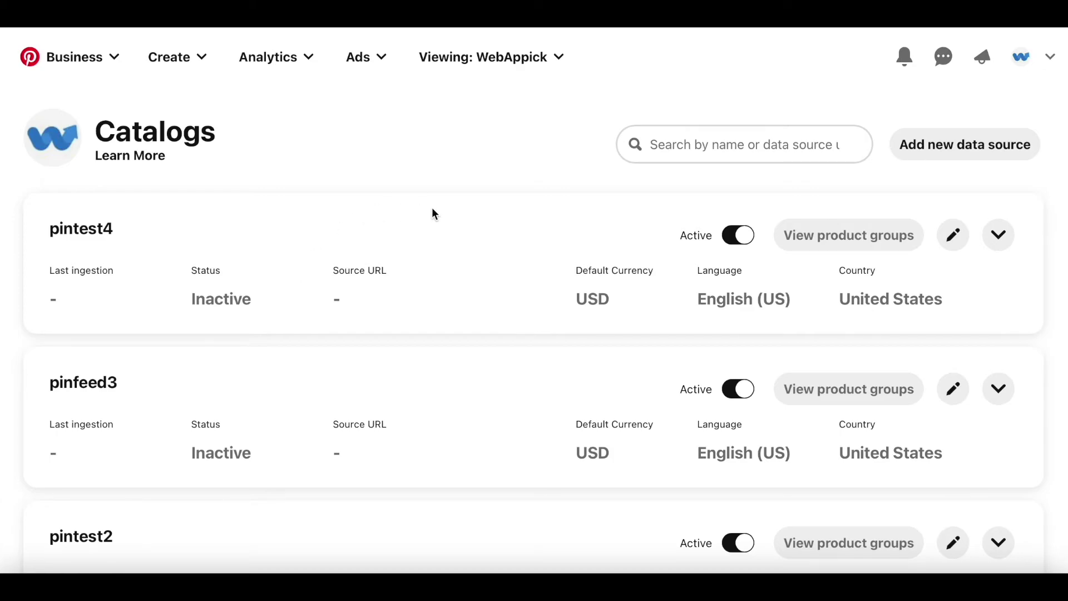
# Step: Expand pintest4 and view its issues list: 1 error and 1 alert
pyautogui.click(998, 234)
pyautogui.scroll(-2, 1004, 237)
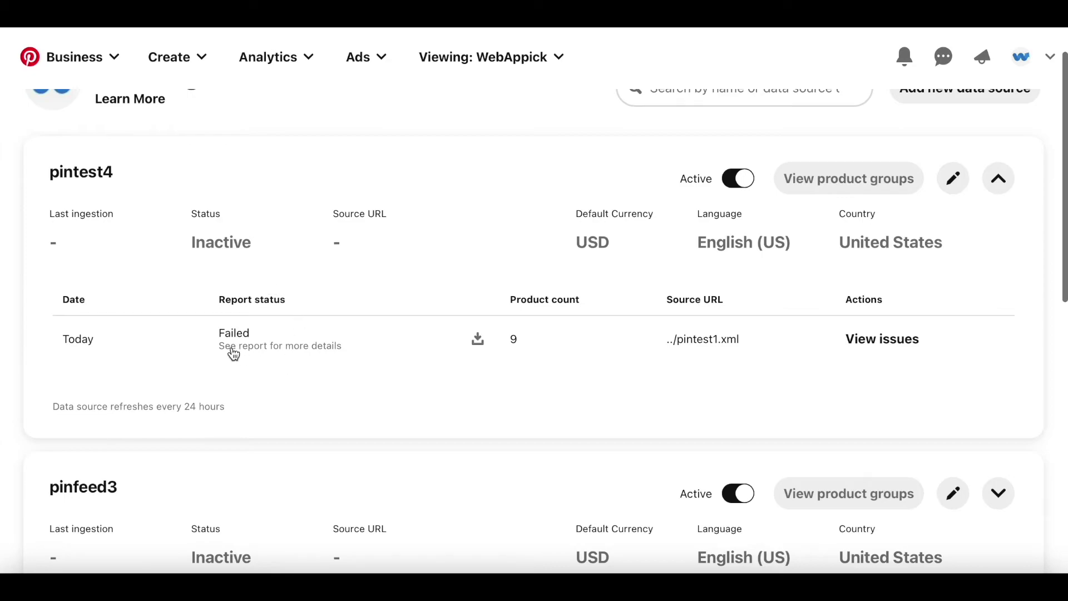
pyautogui.moveTo(280, 346)
pyautogui.click(889, 339)
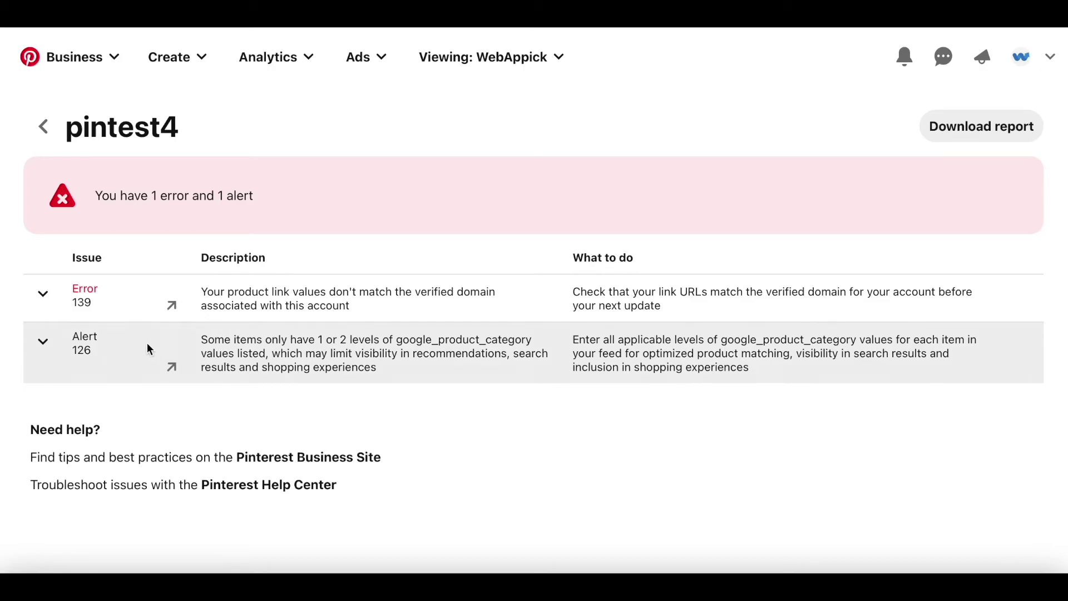
pyautogui.click(43, 342)
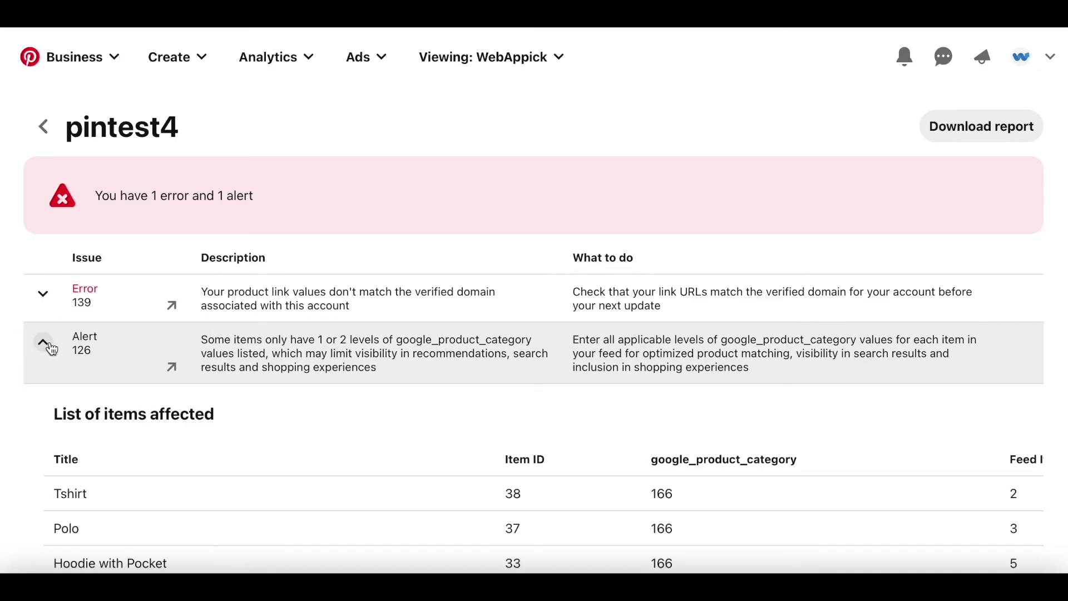
pyautogui.scroll(-2, 251, 408)
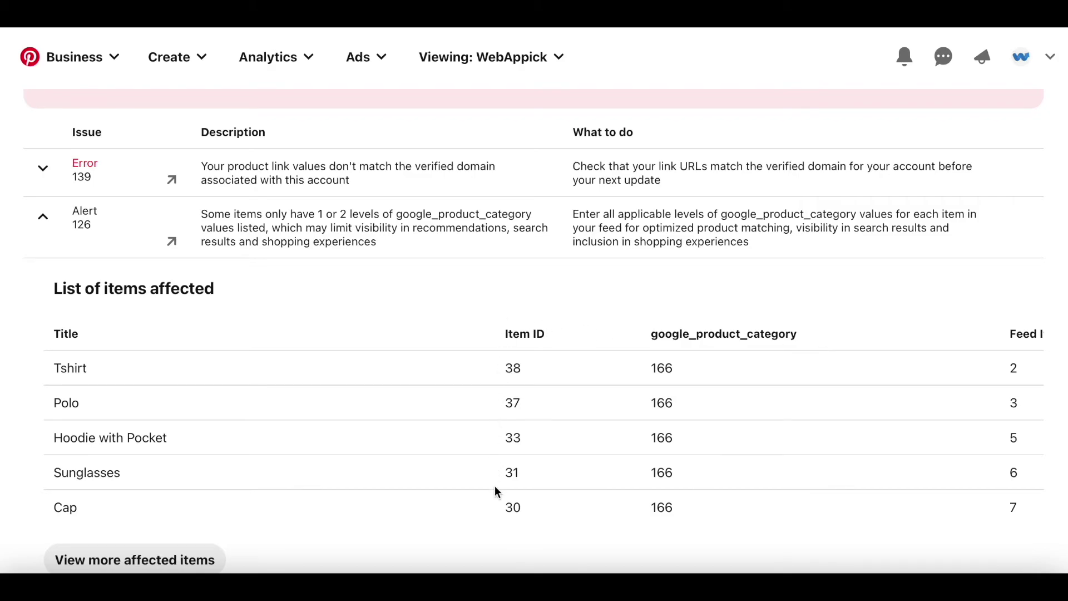
pyautogui.scroll(-1, 461, 265)
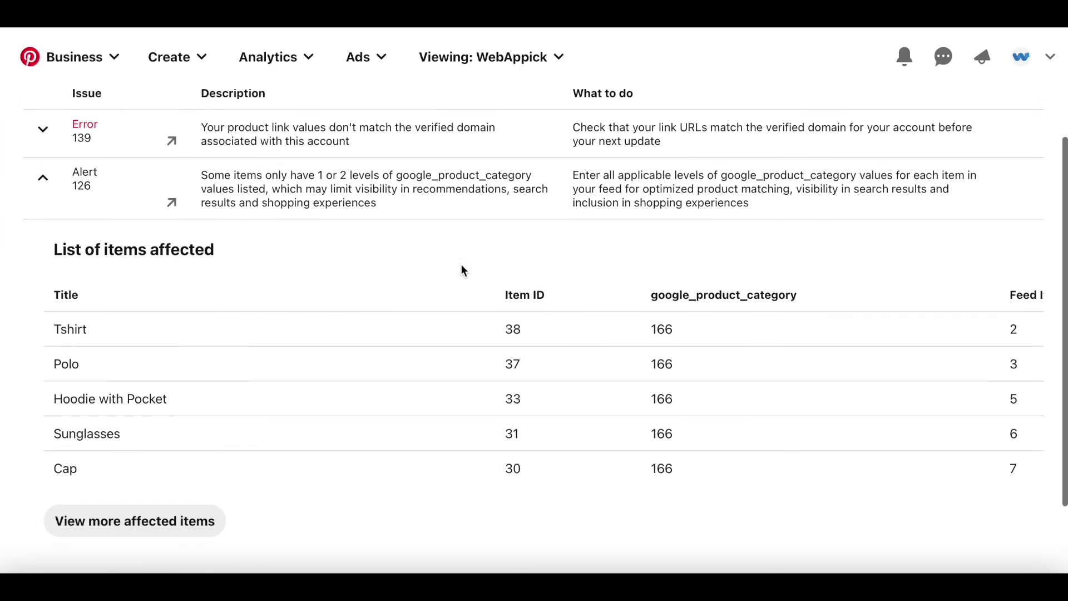
# Step: Hide the affected-items list, leaving the summary: 1 error (139 items), 1 alert (126 items)
pyautogui.click(42, 178)
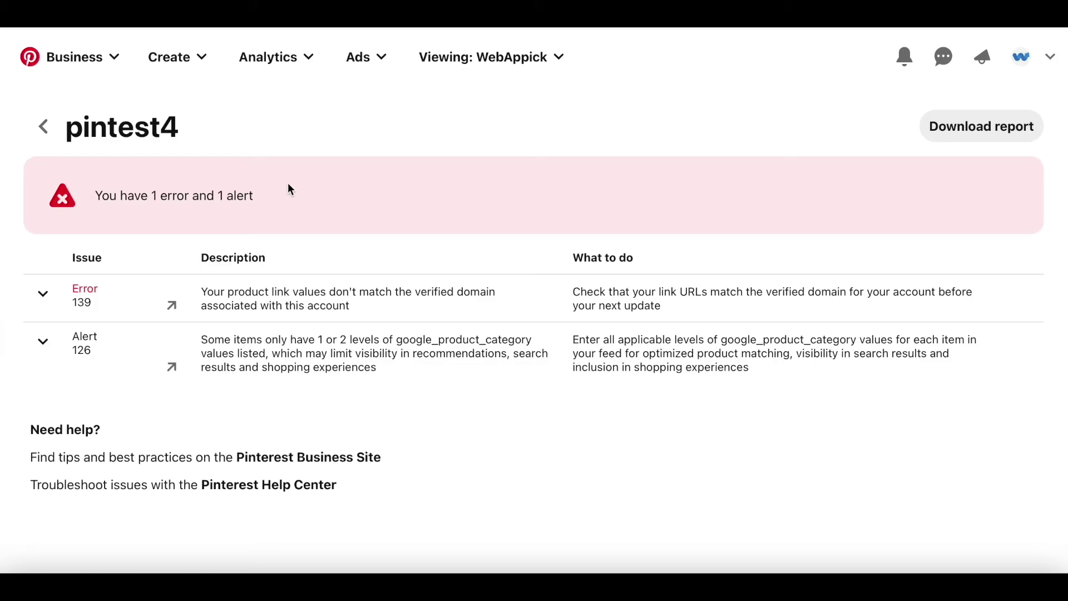